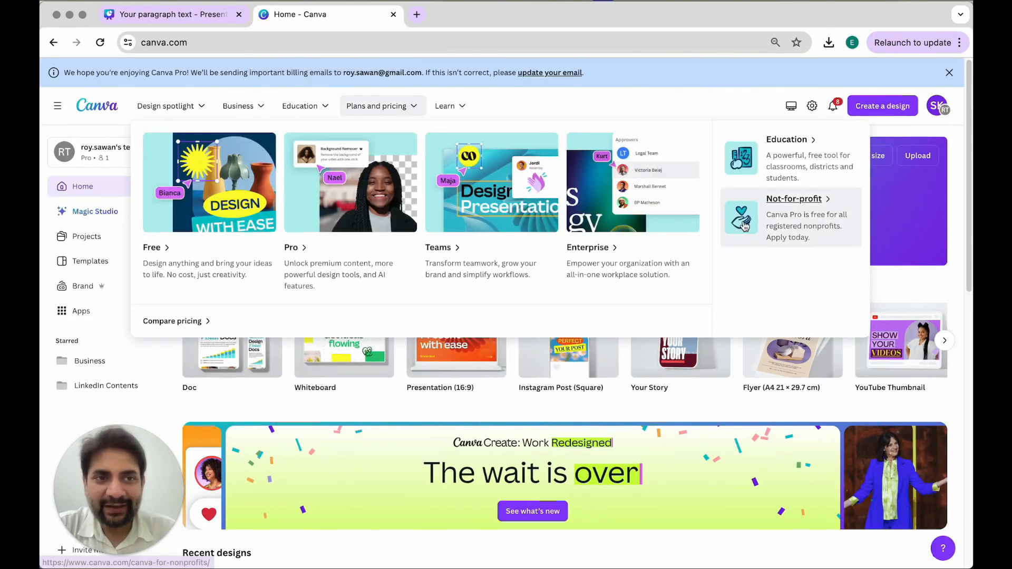
Create a new blank Presentation (16:9) design and close the home page tab.
click(867, 106)
text(presenation)
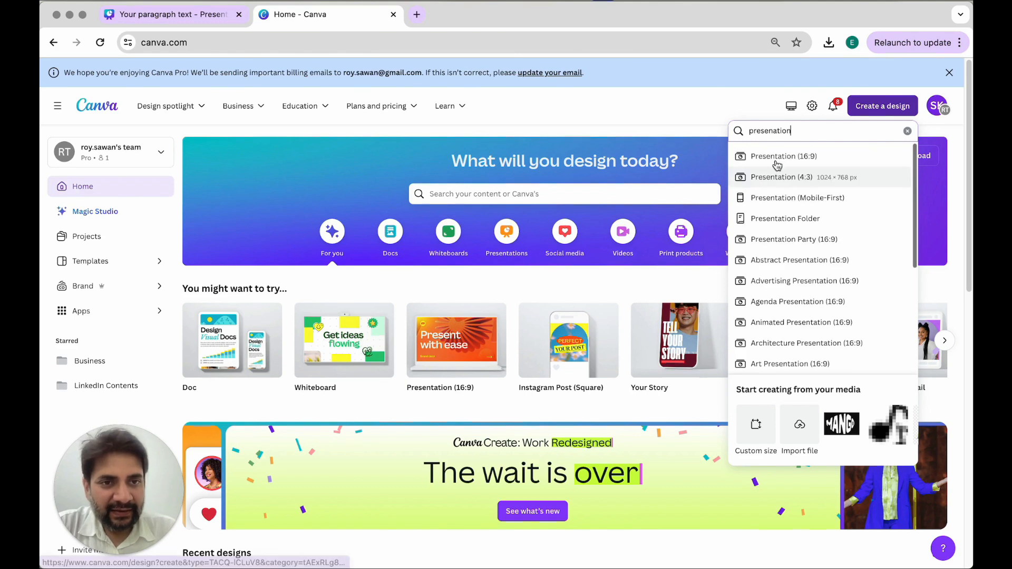
click(774, 154)
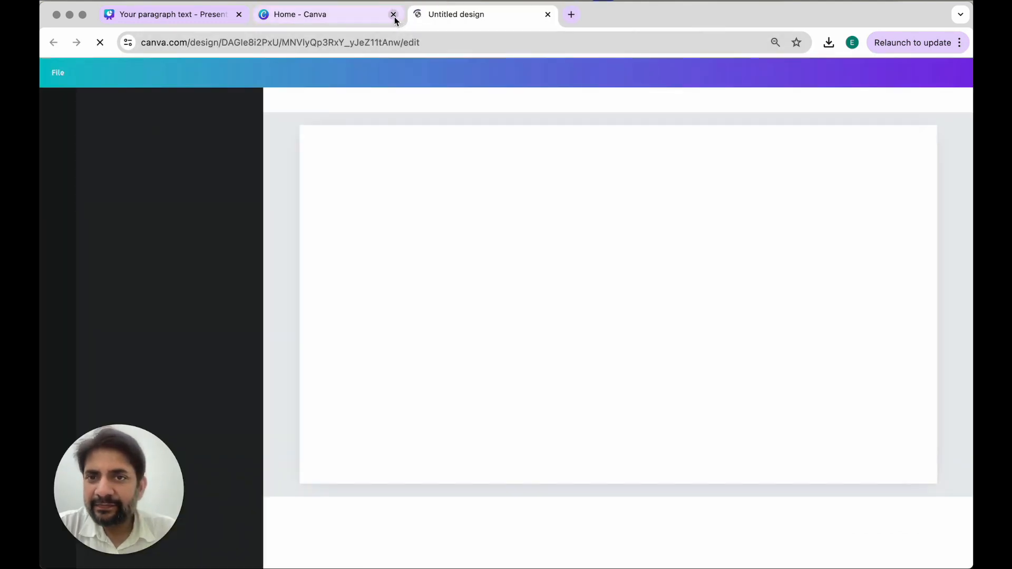
click(393, 14)
Search the elements library for fruits and show all matching graphics.
click(58, 142)
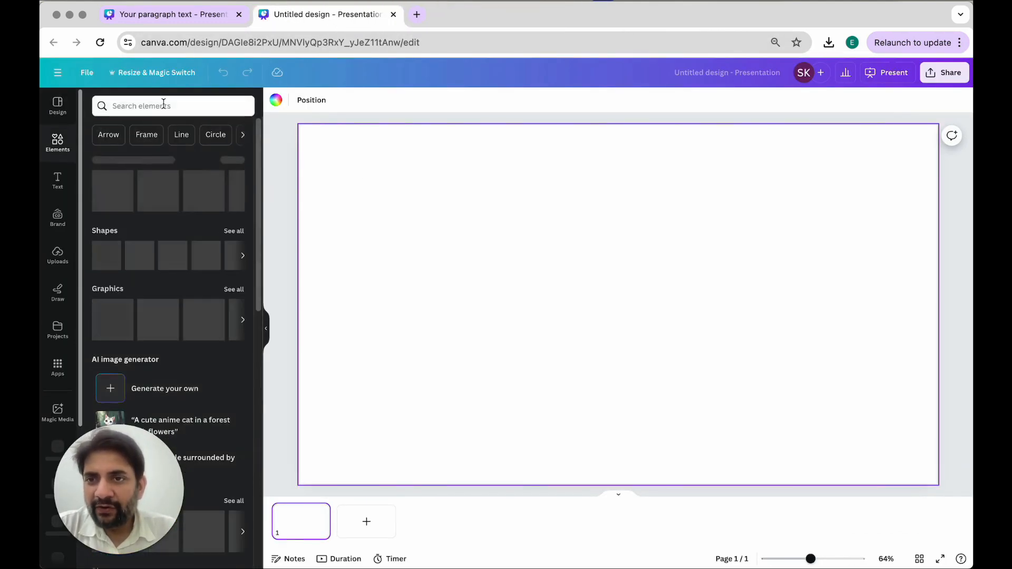
click(165, 104)
text(fruits)
key(Return)
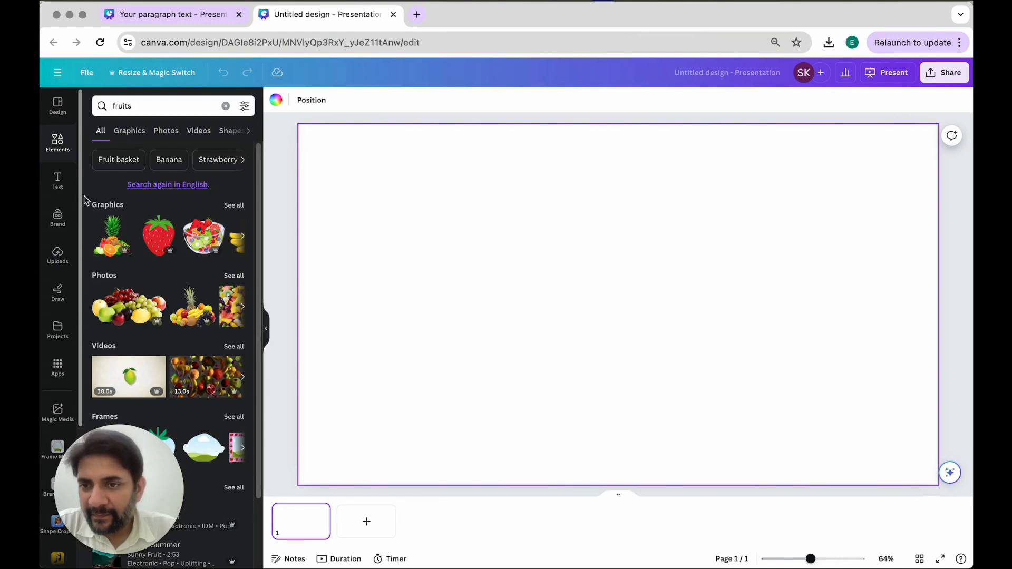
click(233, 205)
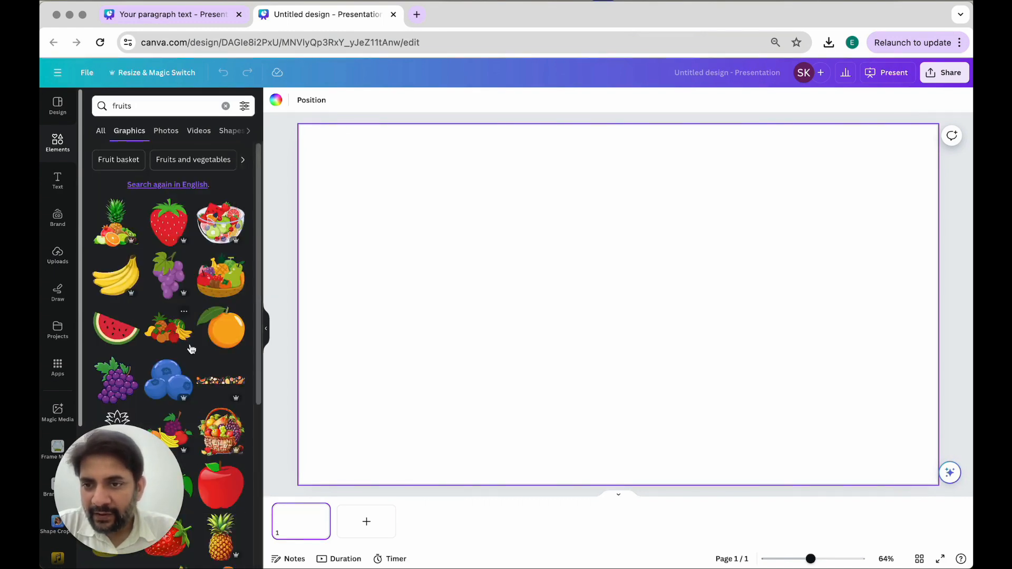
Find the flat yellow-orange mango graphic with a teal leaf and add it to the page.
drag(111, 486, 929, 445)
scroll(190, 428, down, 6)
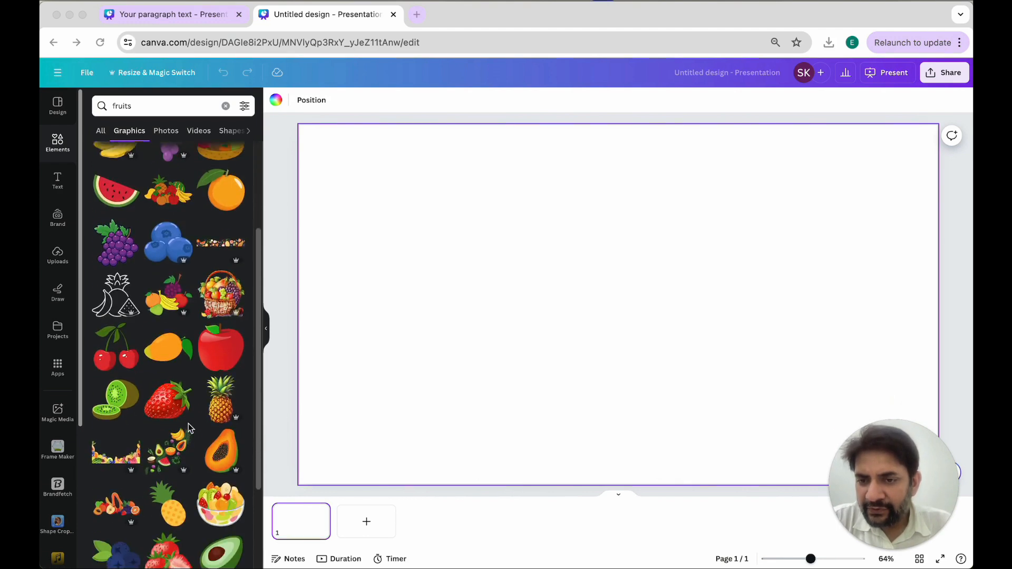
scroll(190, 428, down, 4)
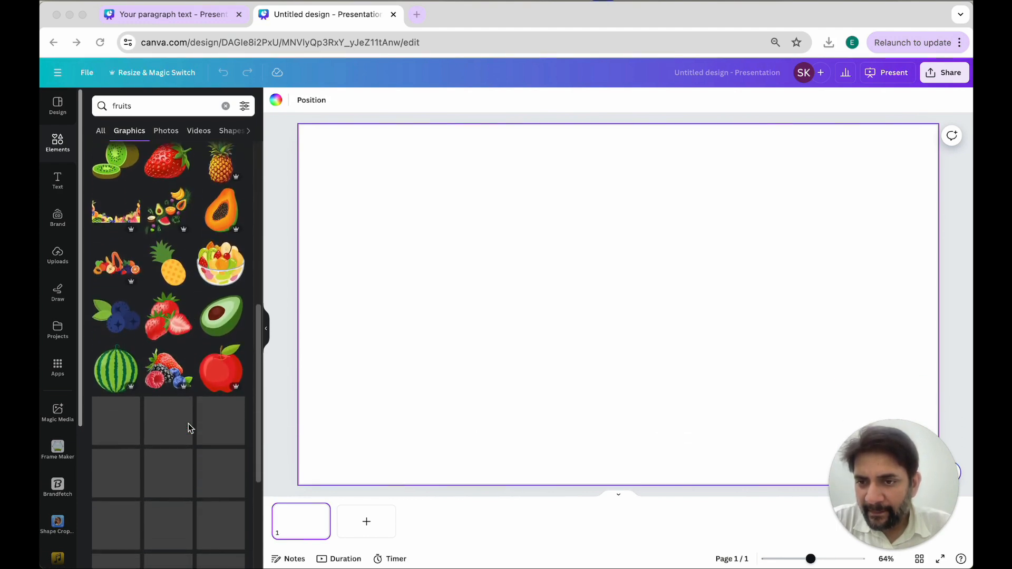
scroll(189, 427, down, 5)
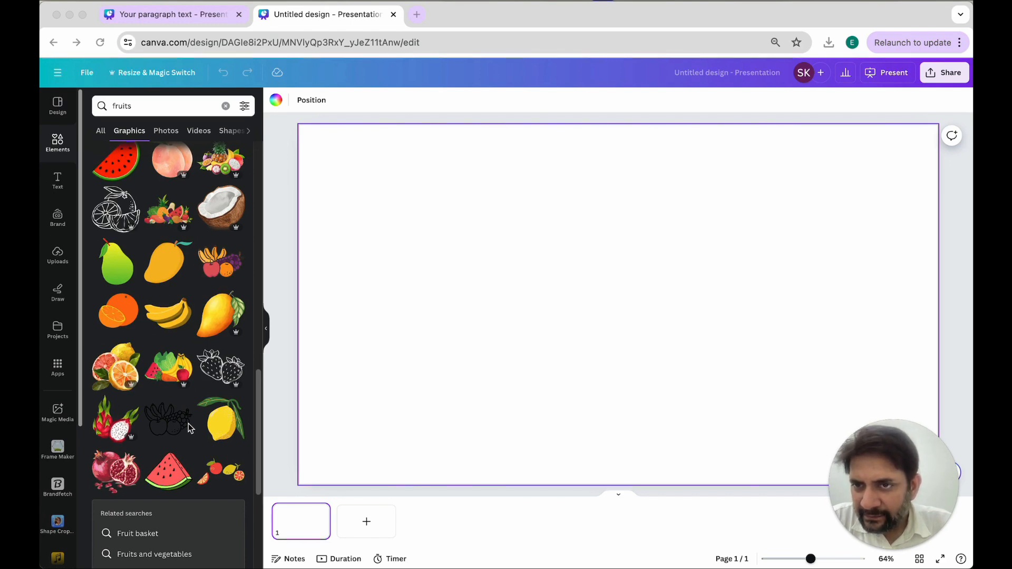
scroll(188, 422, up, 1)
click(164, 289)
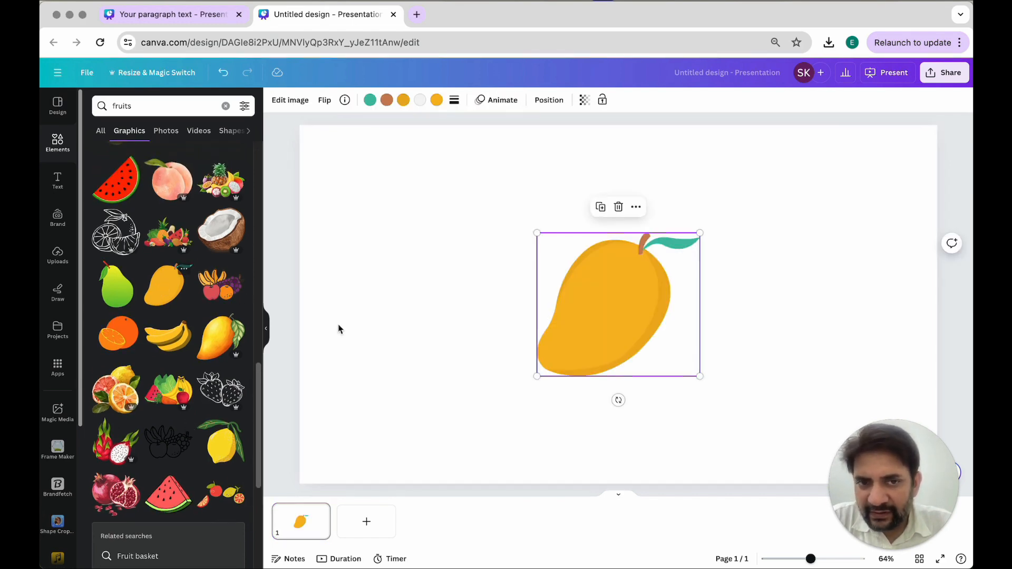
Rotate the mango about 58° so it lies sideways, enlarge it and center it on the page.
drag(618, 400, 508, 370)
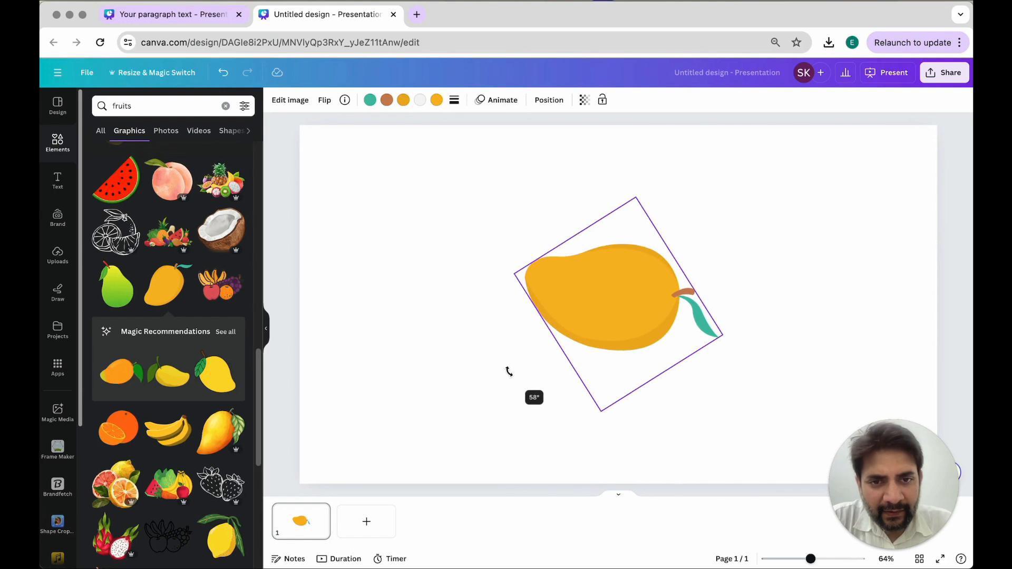
drag(520, 278, 433, 263)
drag(562, 291, 626, 310)
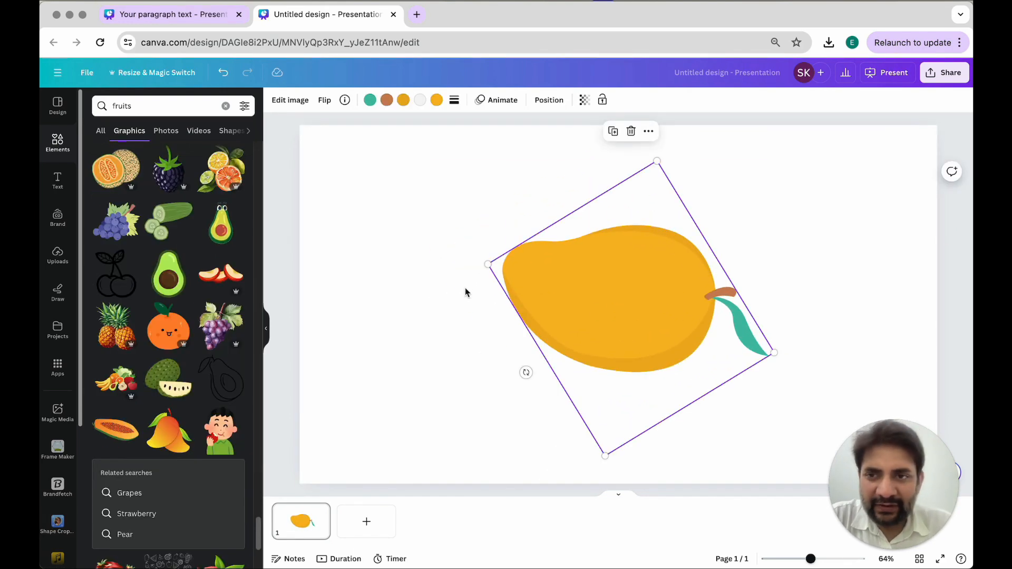
click(445, 288)
drag(545, 296, 533, 301)
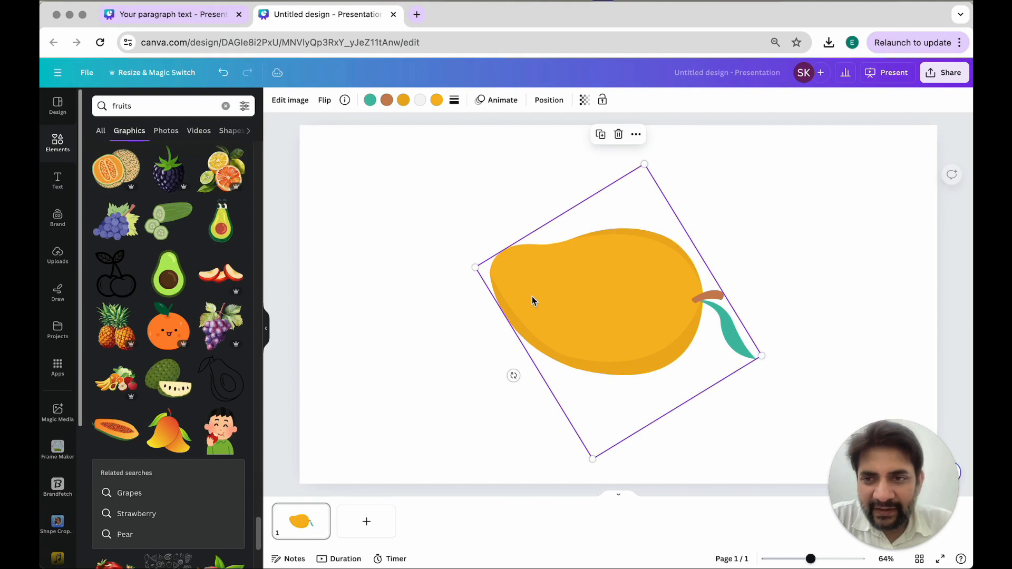
click(422, 246)
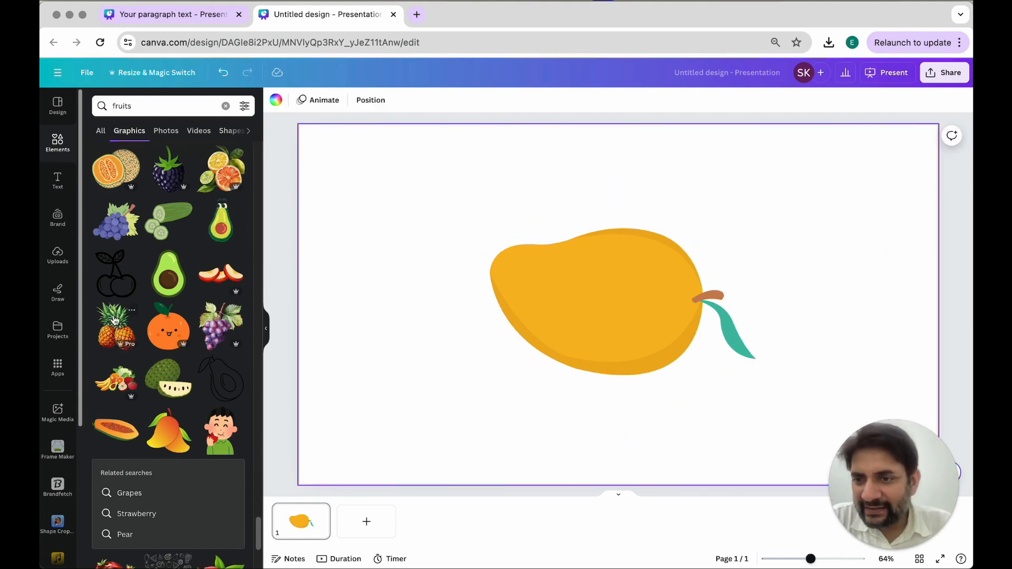
Find the TypeCraft app by searching the apps for typecraft and open it.
click(57, 368)
click(197, 105)
text(typ)
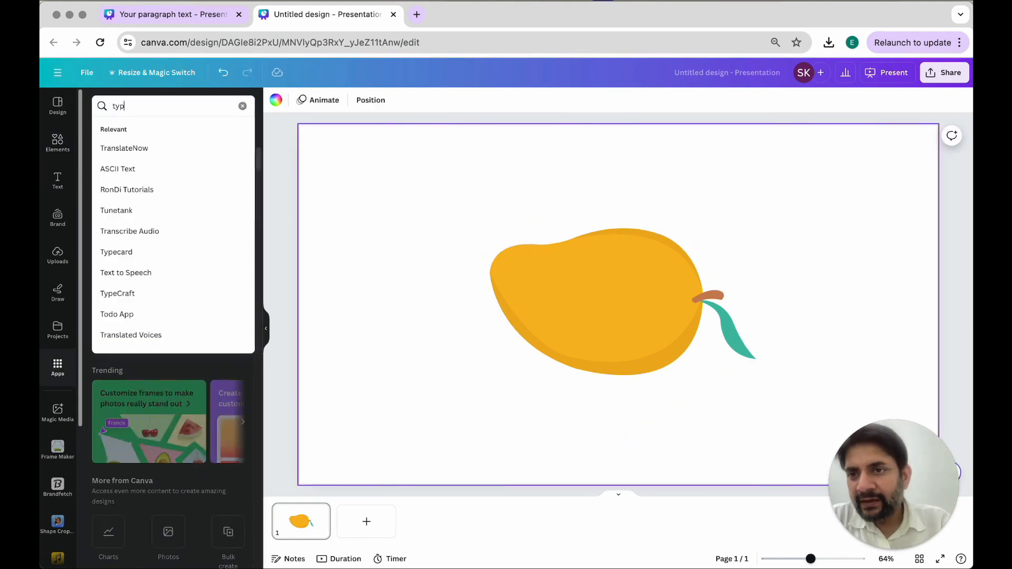
text(ecraft)
key(Return)
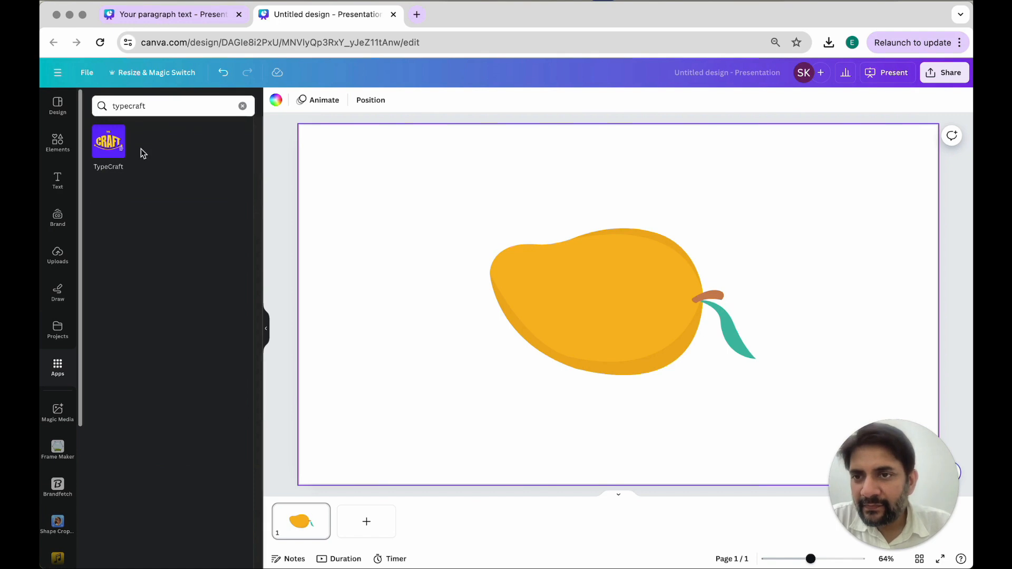
click(113, 147)
Replace the TypeCraft sample text with MANGO in capitals.
triple_click(146, 138)
text(mango)
text(MANGO)
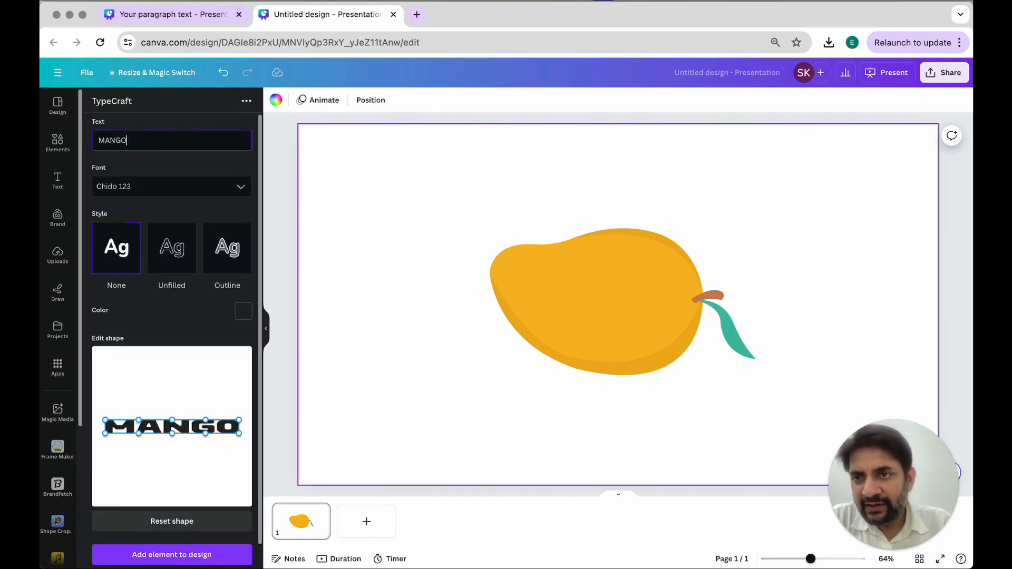
Set the TypeCraft text's font to Anton Regular and its color to white (#ffffff).
click(158, 189)
text(ANTON)
click(153, 224)
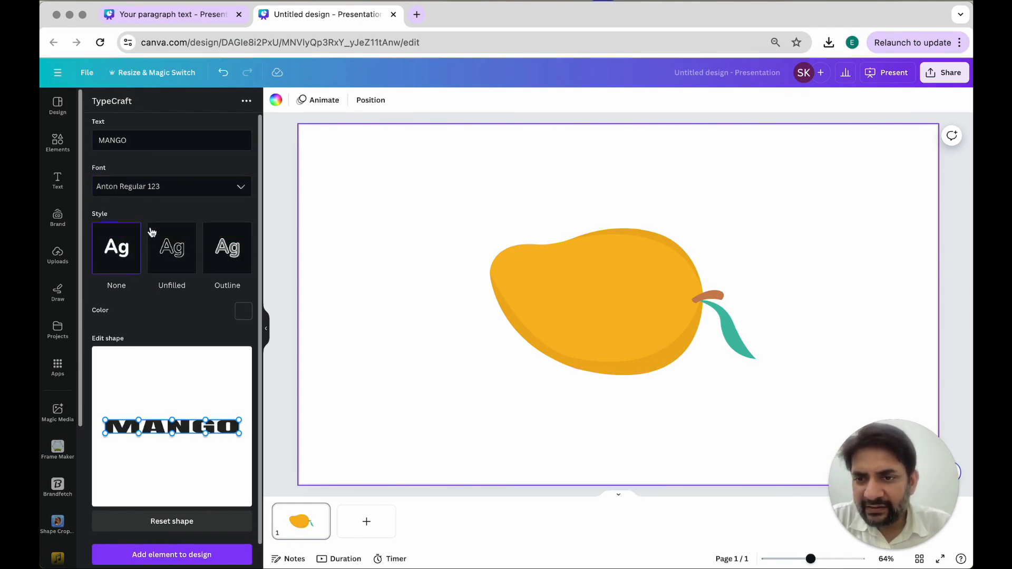
click(244, 311)
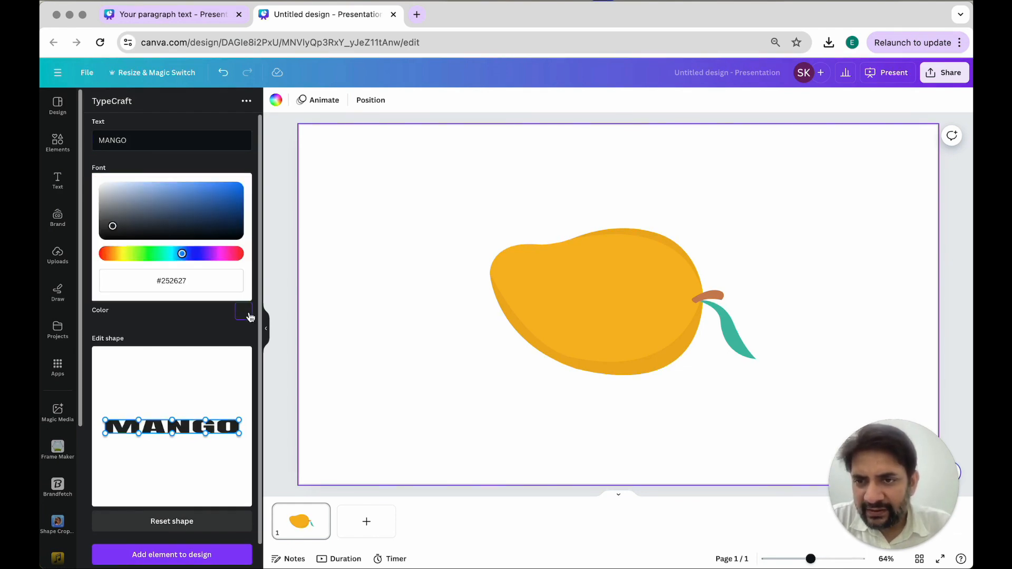
click(105, 189)
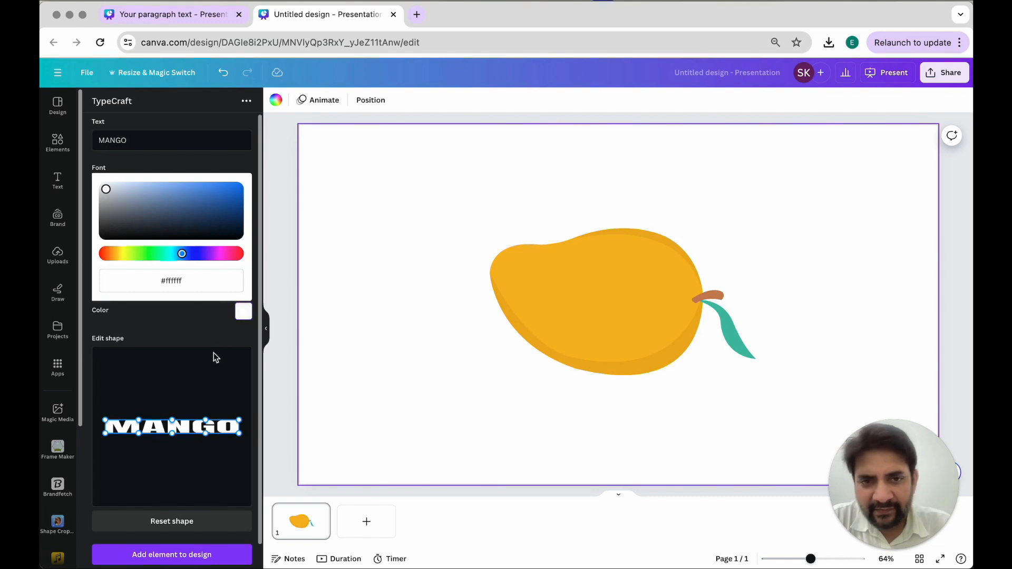
Warp the MANGO text into a mango outline by arching its upper edge, extending its upper-left corner and bulging its lower edge.
drag(172, 423, 193, 391)
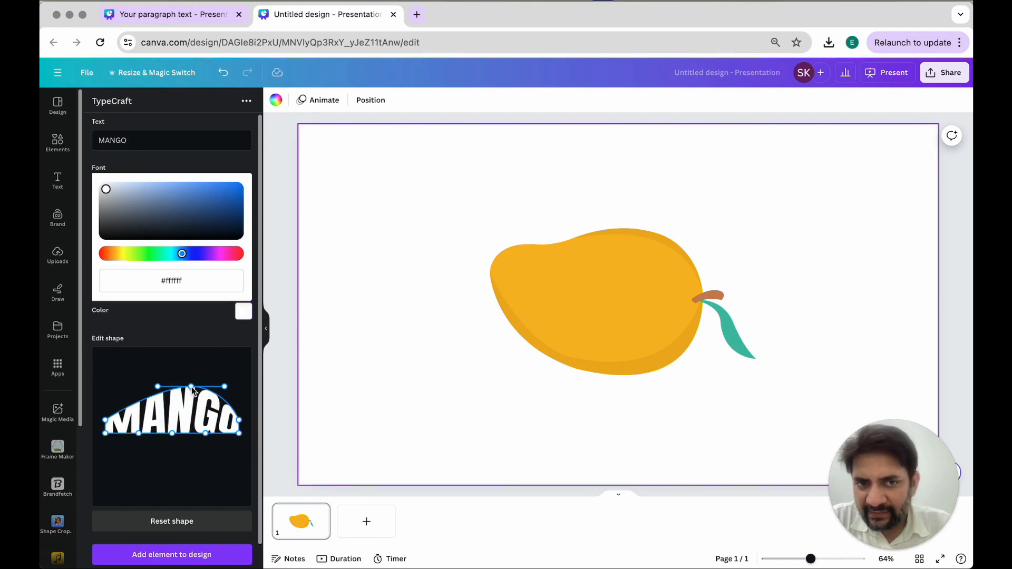
click(192, 389)
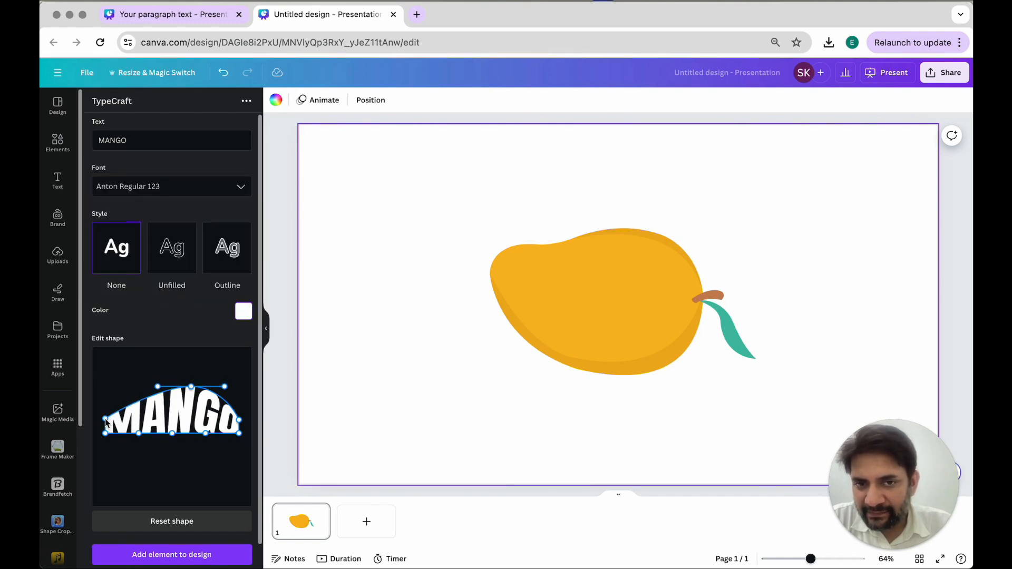
drag(106, 421, 101, 414)
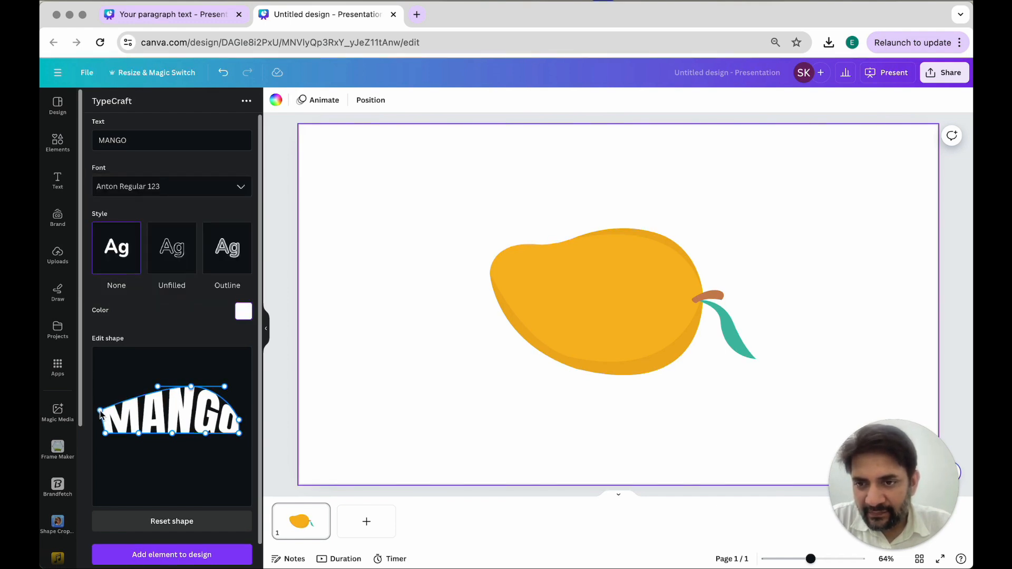
drag(174, 436, 128, 474)
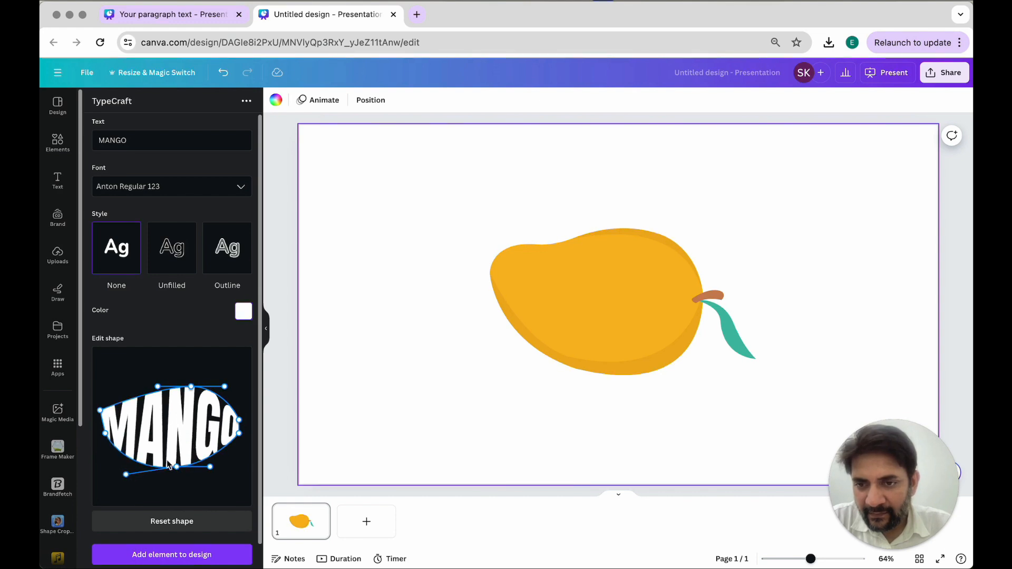
Add the warped MANGO text to the design, then scale and position it to match the mango graphic's width.
click(165, 561)
drag(571, 330, 566, 320)
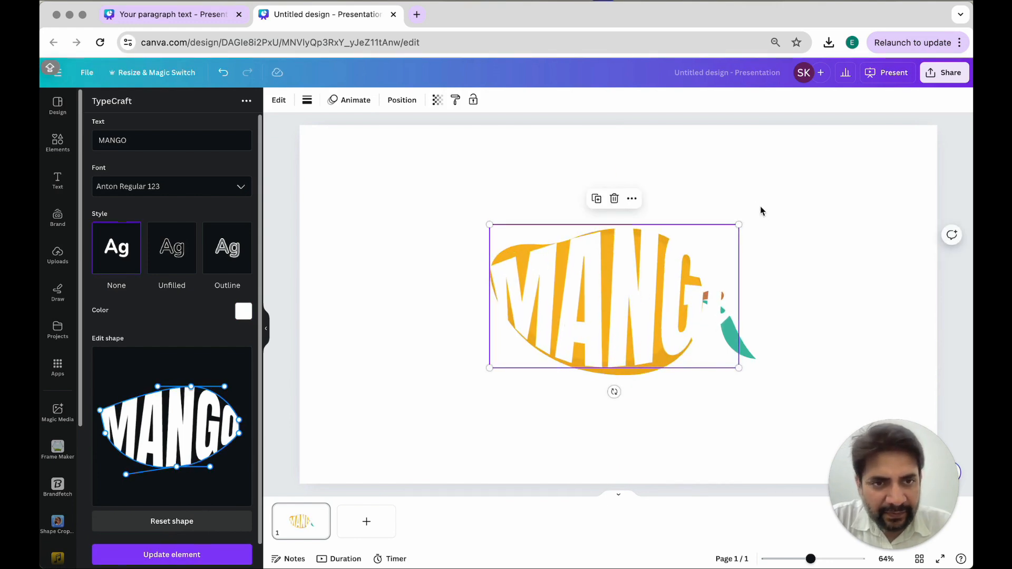
drag(738, 224, 702, 242)
drag(651, 299, 650, 285)
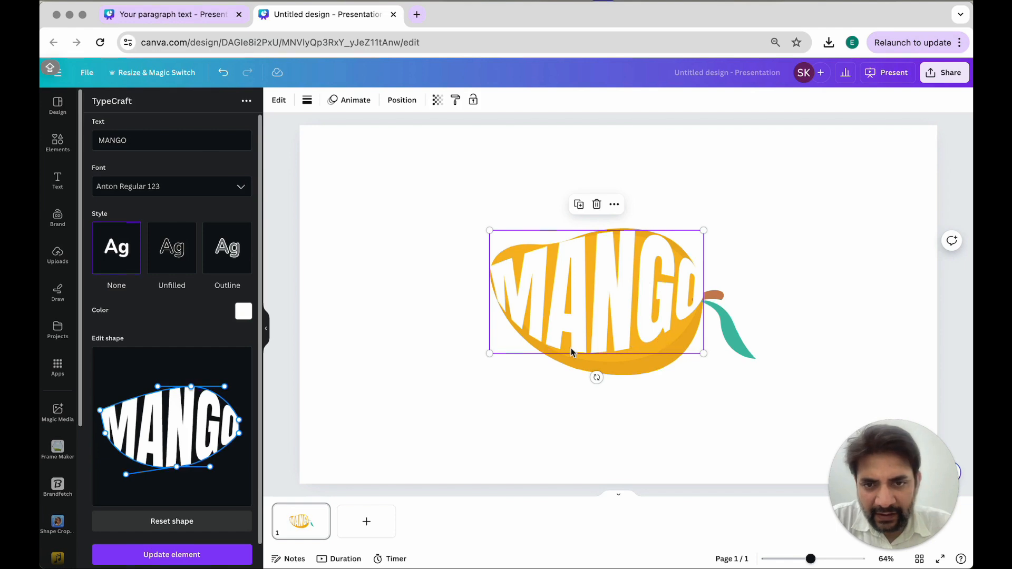
Pull the text shape's lower edge further down to fill the mango's bottom curve and update the element on the page.
drag(125, 477, 122, 491)
drag(177, 468, 226, 502)
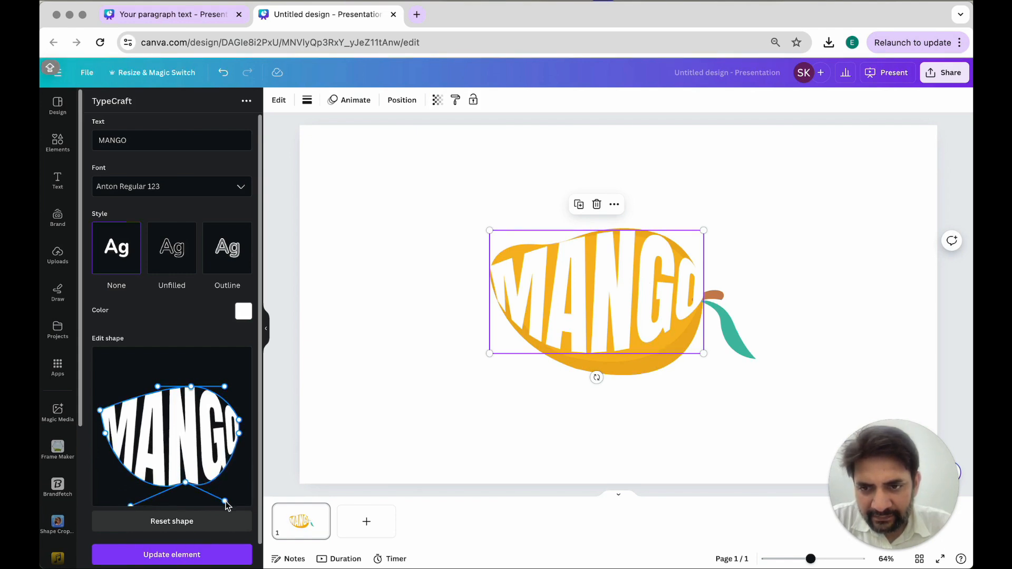
click(202, 556)
scroll(156, 485, down, 1)
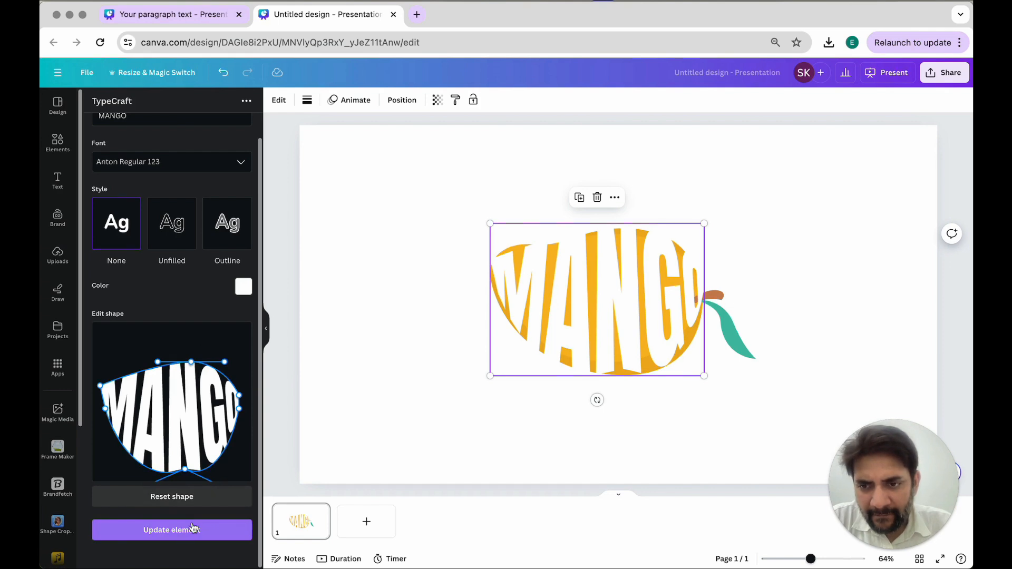
click(192, 529)
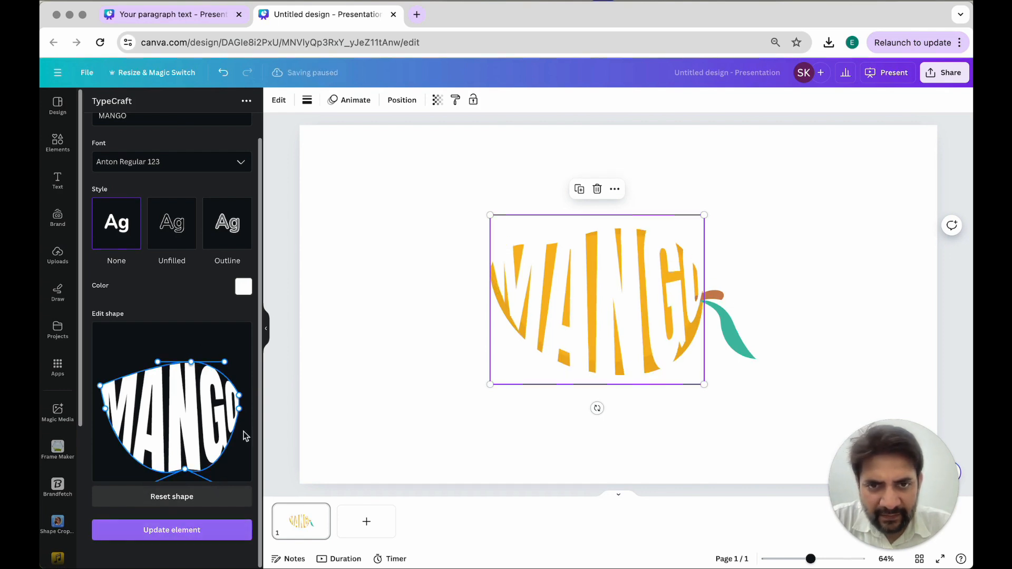
click(444, 343)
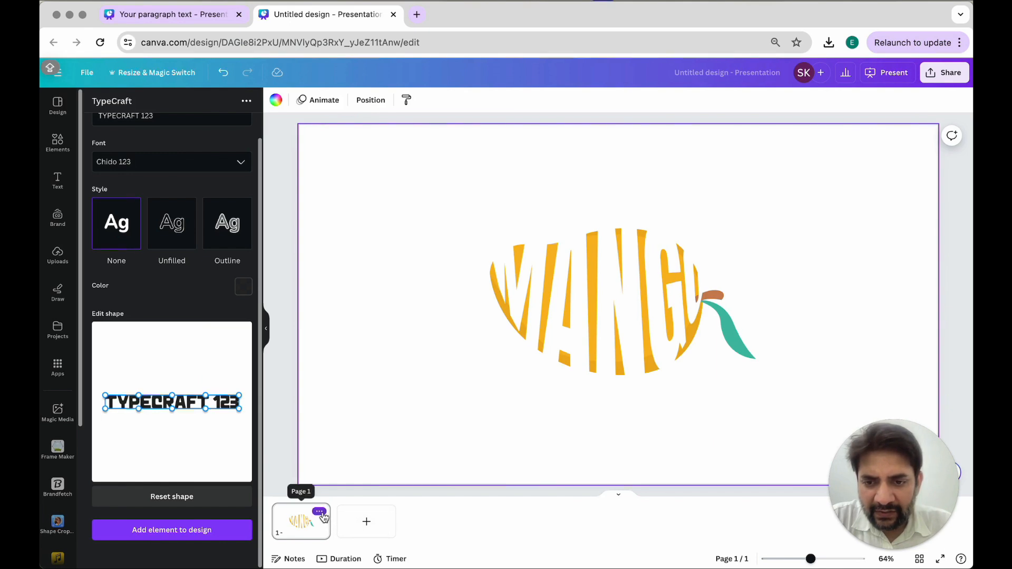
Duplicate page 1 and delete the mango graphic from the copy, keeping only the white MANGO text.
click(319, 511)
click(377, 311)
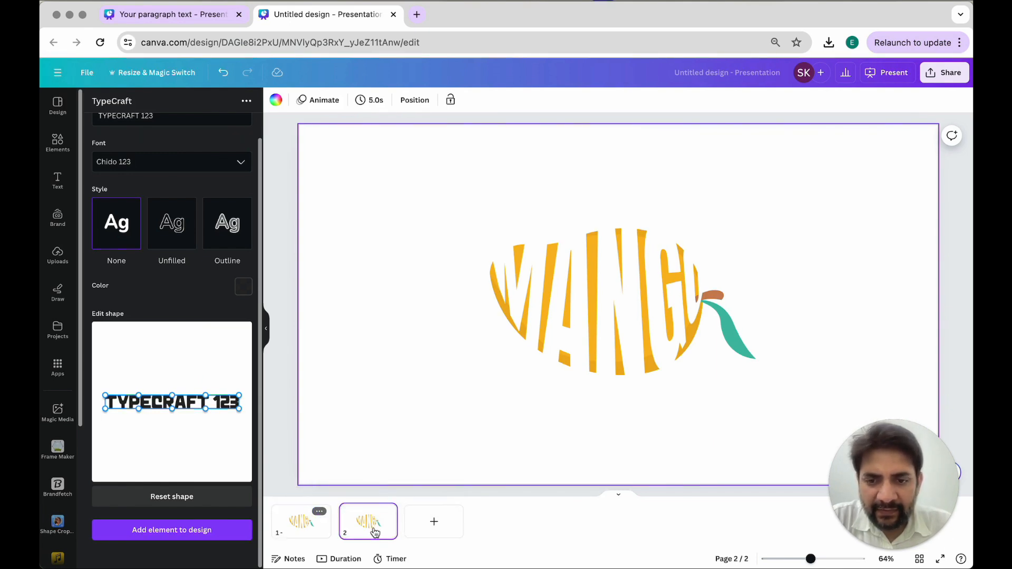
click(574, 234)
click(582, 212)
key(Delete)
click(564, 285)
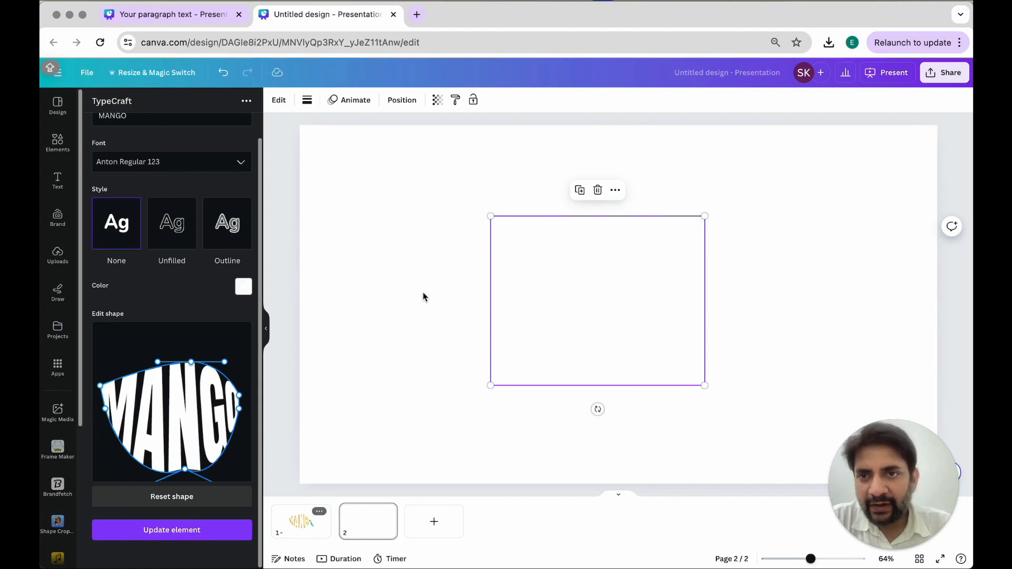
Add a square shape to page 2 and stretch it into a rectangle covering the whole MANGO text.
click(59, 143)
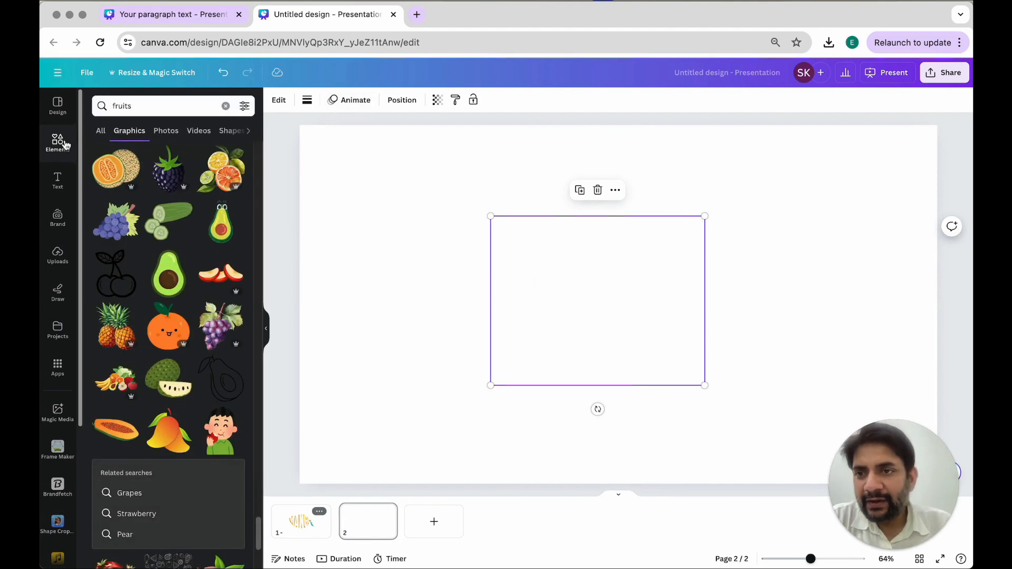
click(60, 141)
click(152, 204)
drag(566, 278, 451, 238)
drag(553, 319, 750, 394)
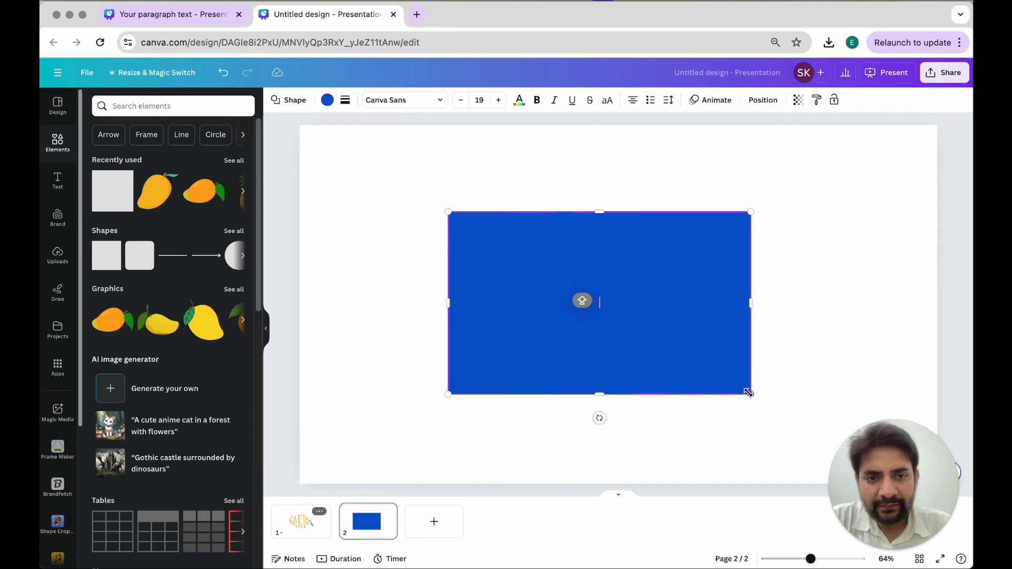
Fill the blue rectangle on page 2 with black and send it to the back, behind the white MANGO text.
click(328, 101)
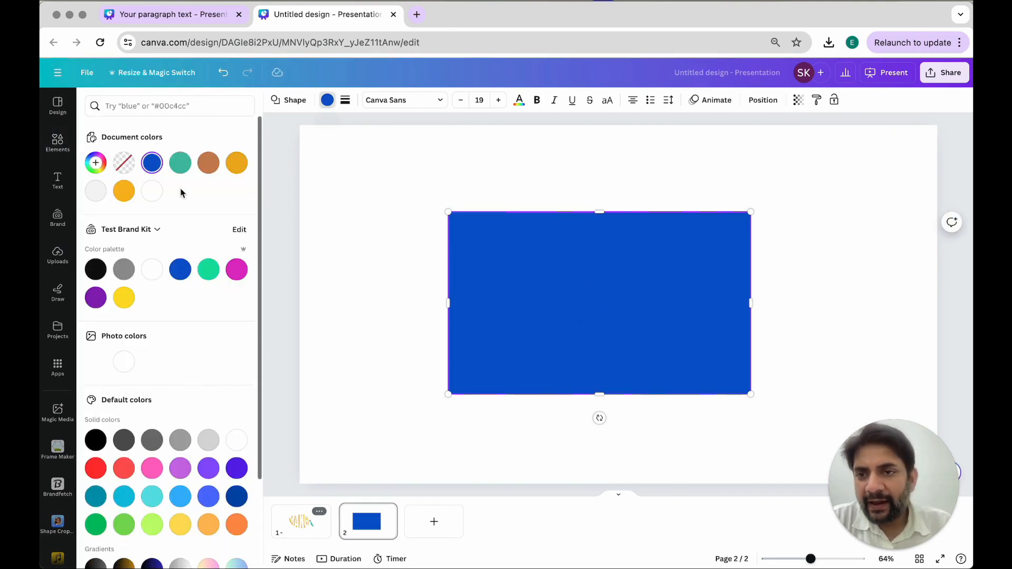
click(97, 271)
right_click(538, 287)
mouse_move(612, 395)
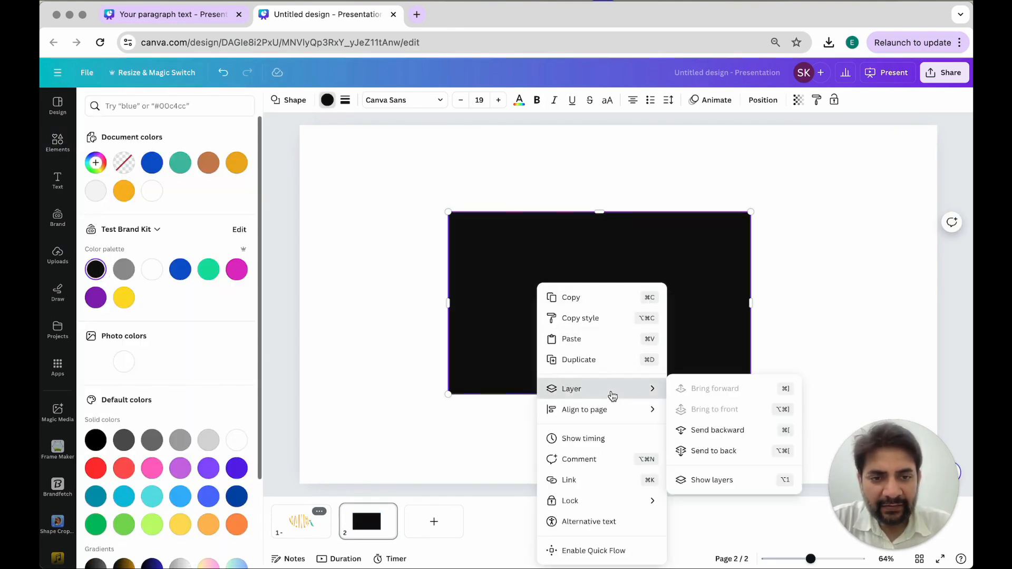
click(709, 451)
click(706, 386)
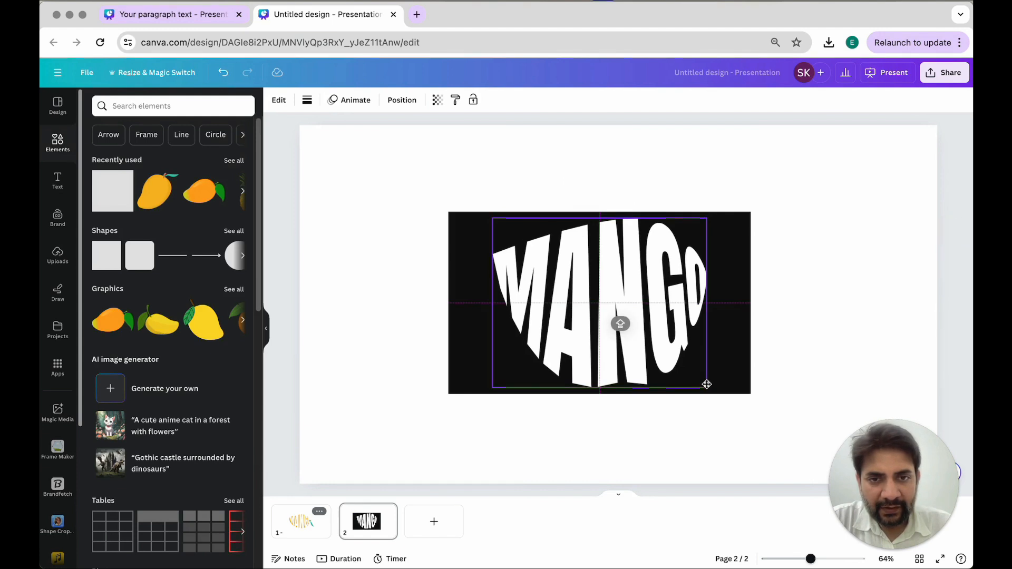
click(730, 378)
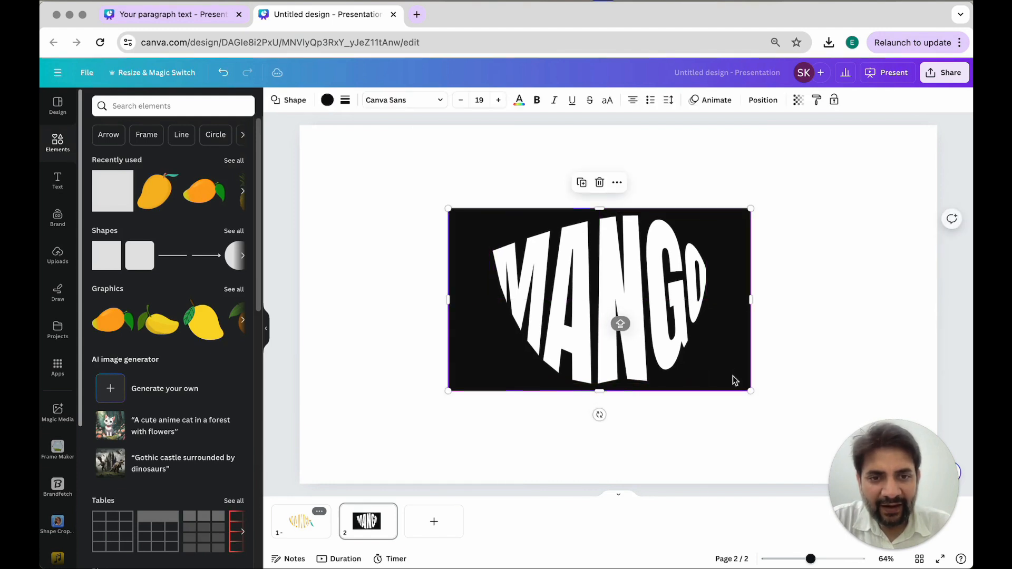
click(783, 367)
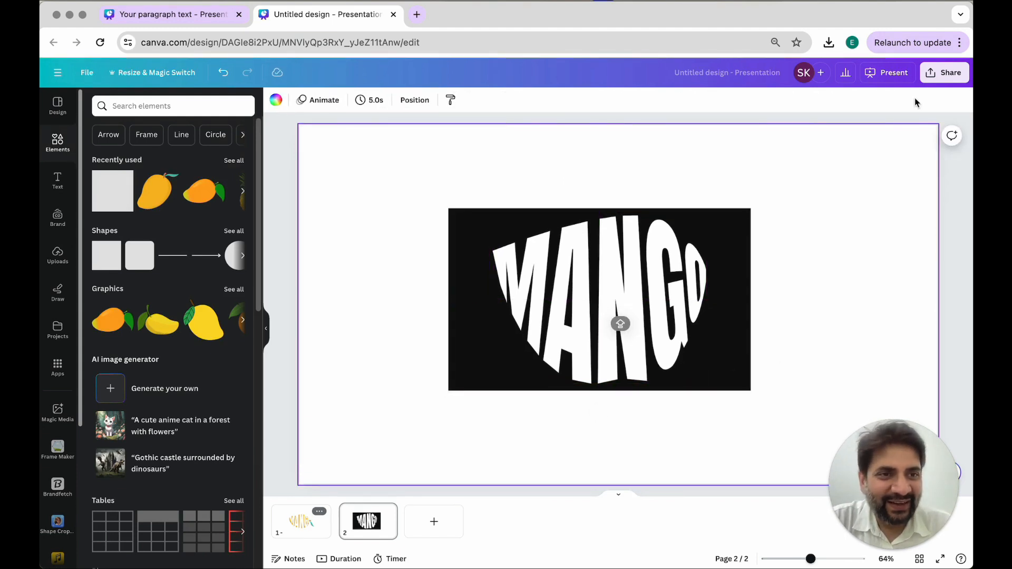
Download only page 2 as a JPG at size 1 and quality 80.
click(941, 75)
click(820, 337)
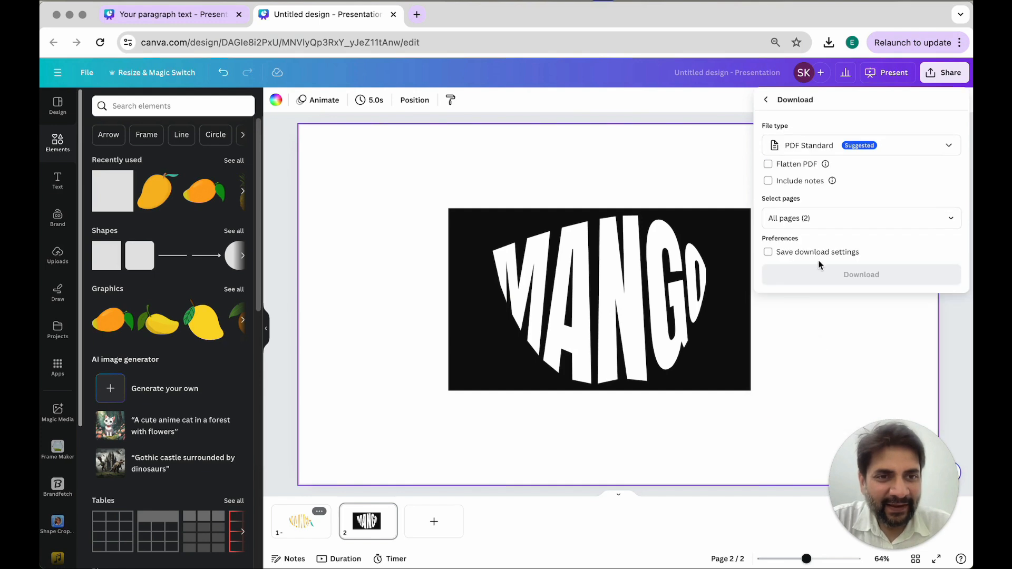
click(814, 146)
click(806, 298)
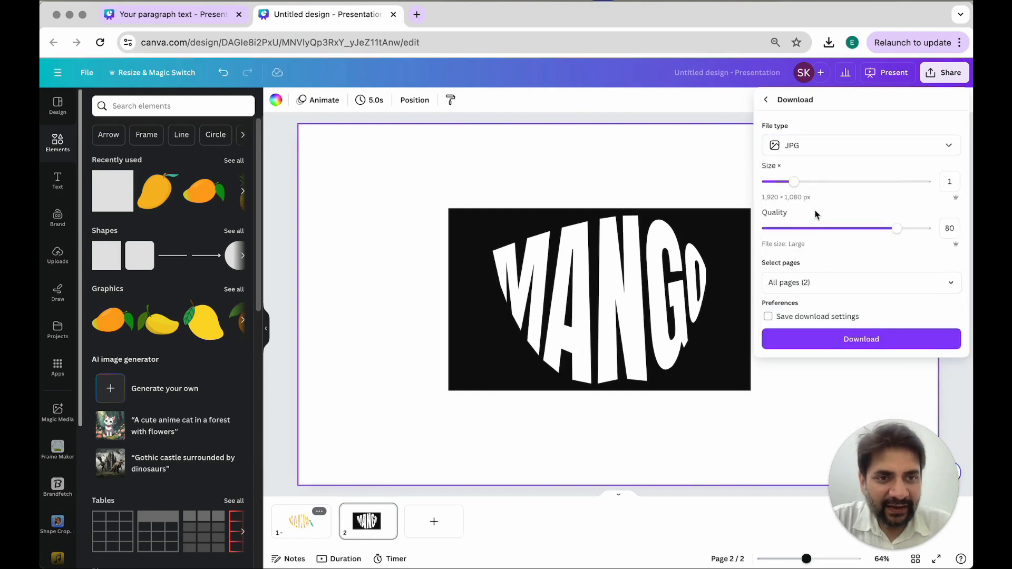
click(805, 282)
click(805, 312)
click(811, 370)
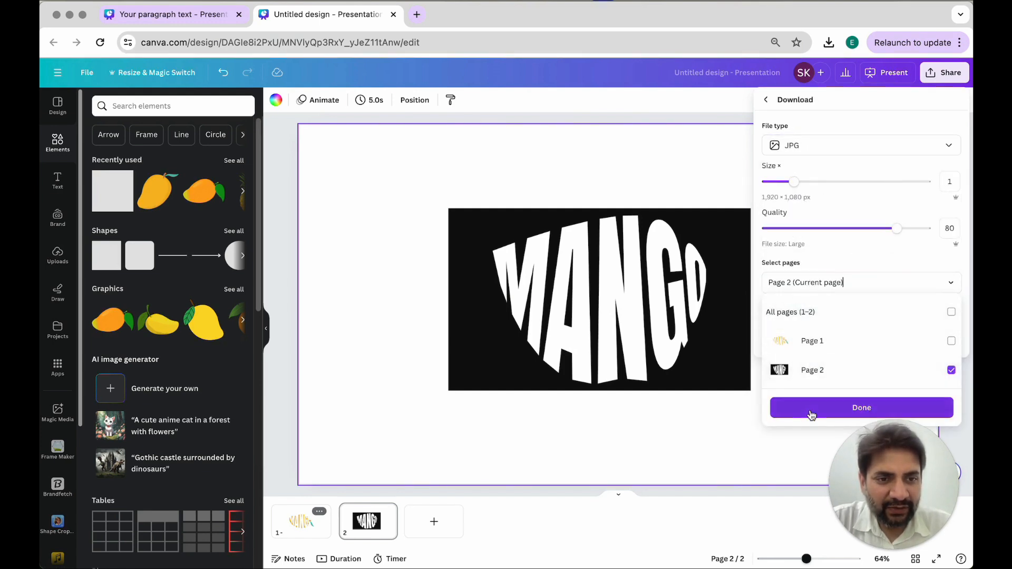
click(811, 410)
click(815, 343)
Upload the downloaded MANGO JPG onto page 1 and delete the old white MANGO text from the mango graphic.
click(299, 535)
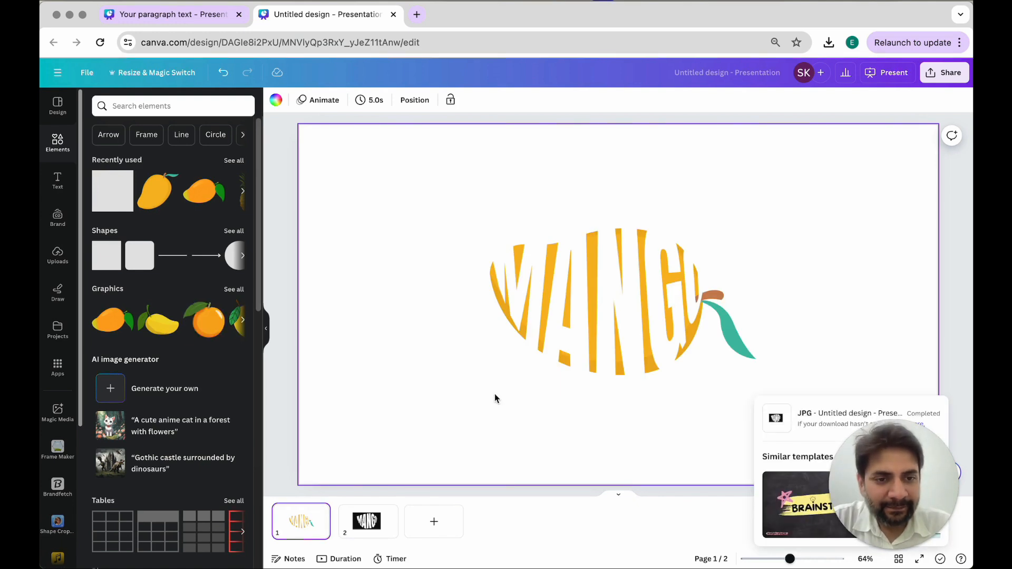
drag(680, 76, 605, 240)
mouse_move(609, 290)
mouse_down()
mouse_move(649, 208)
mouse_move(623, 285)
mouse_up()
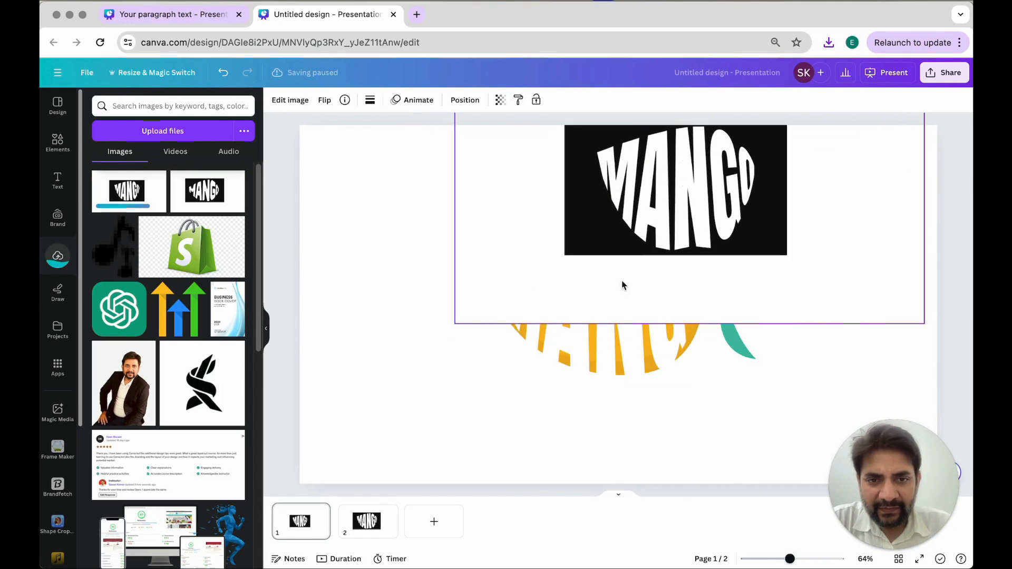
click(596, 366)
key(Delete)
Place the JPG over the mango graphic and crop all four sides to remove the white margins around the black rectangle.
drag(652, 237, 574, 351)
drag(368, 318, 507, 314)
drag(838, 310, 675, 316)
drag(591, 184, 600, 257)
drag(593, 447, 580, 335)
Cut the white letters out of the image with BG Remover, then enlarge it and position it over the mango.
click(288, 101)
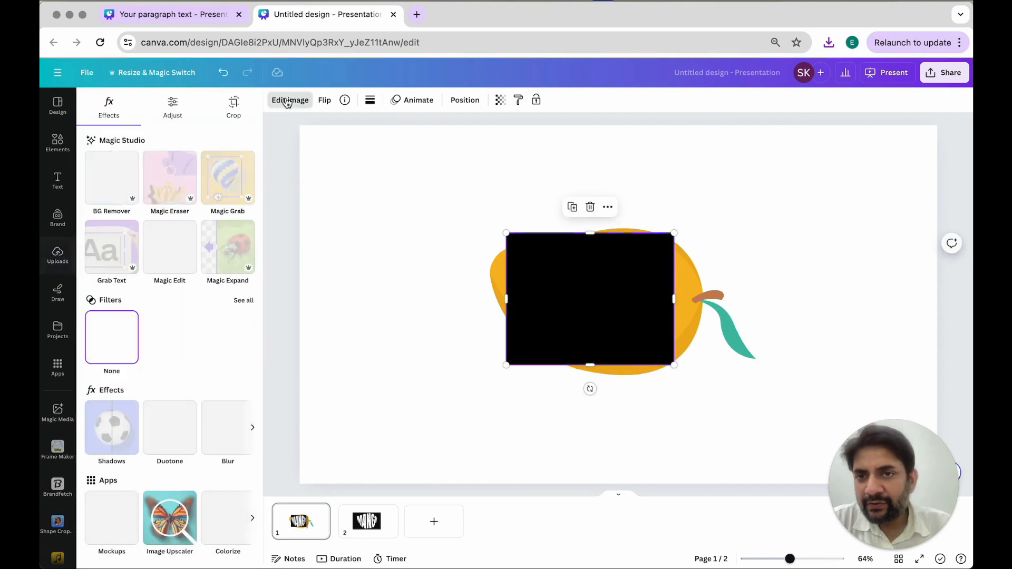
drag(506, 232, 493, 223)
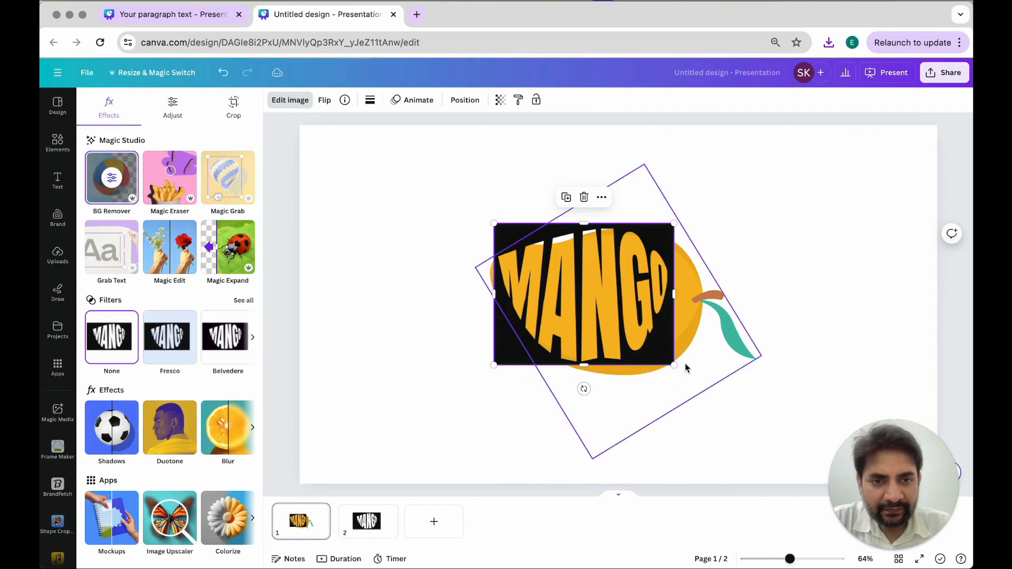
mouse_move(674, 366)
mouse_down()
mouse_move(706, 362)
mouse_move(688, 365)
mouse_up()
drag(640, 286, 650, 289)
drag(501, 299, 496, 299)
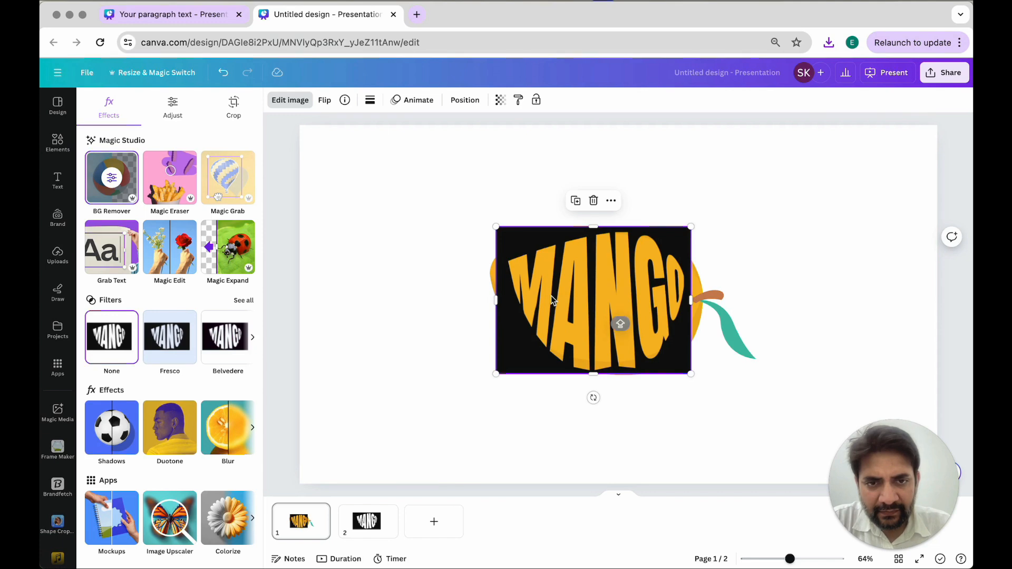
drag(594, 293, 592, 289)
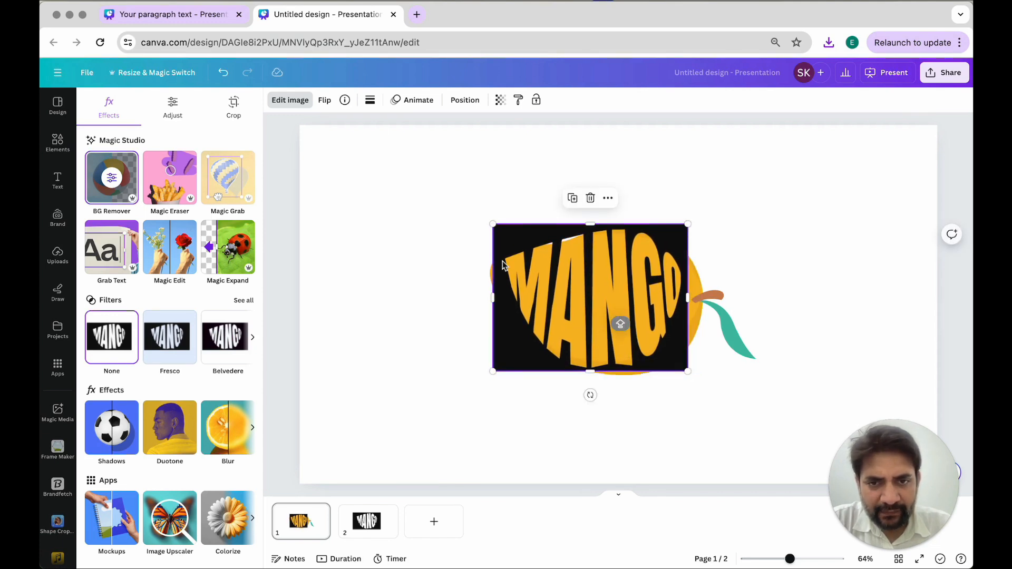
Crop the cut-out's left edge close to the M, then enlarge and reposition it so the letters span the mango body.
drag(496, 300, 551, 313)
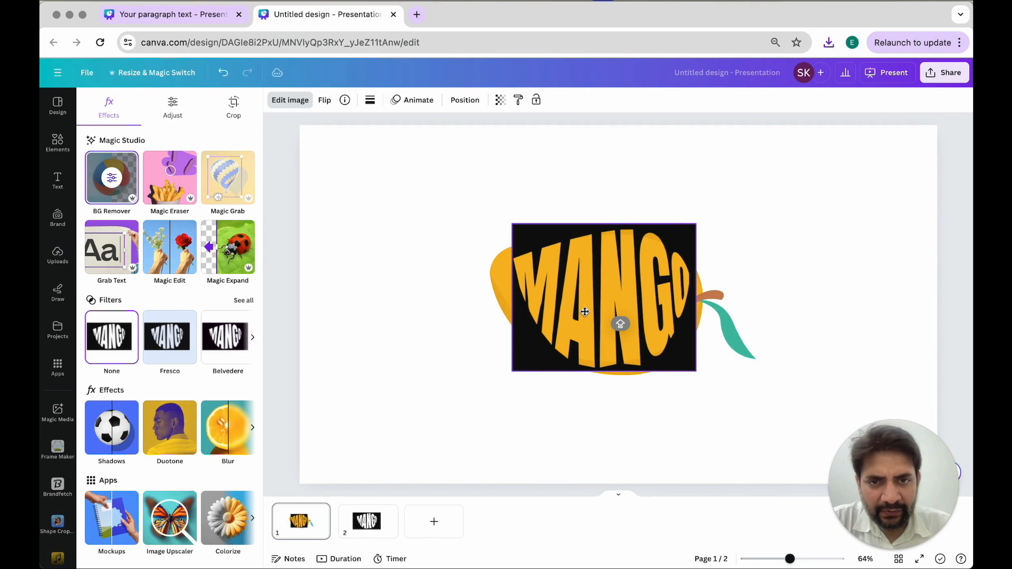
drag(512, 226, 499, 215)
drag(565, 251, 564, 257)
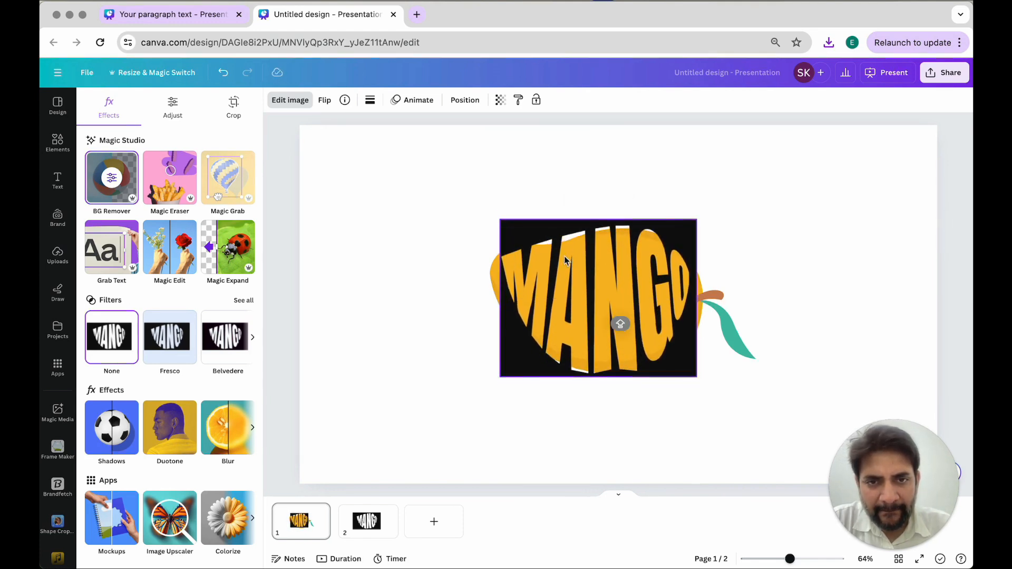
drag(498, 378, 490, 385)
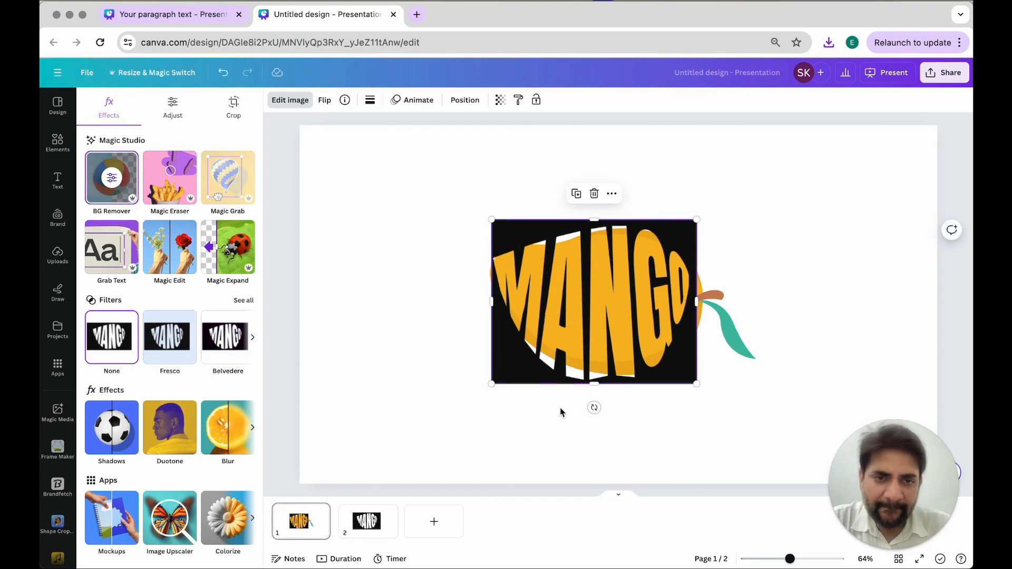
click(561, 412)
click(574, 343)
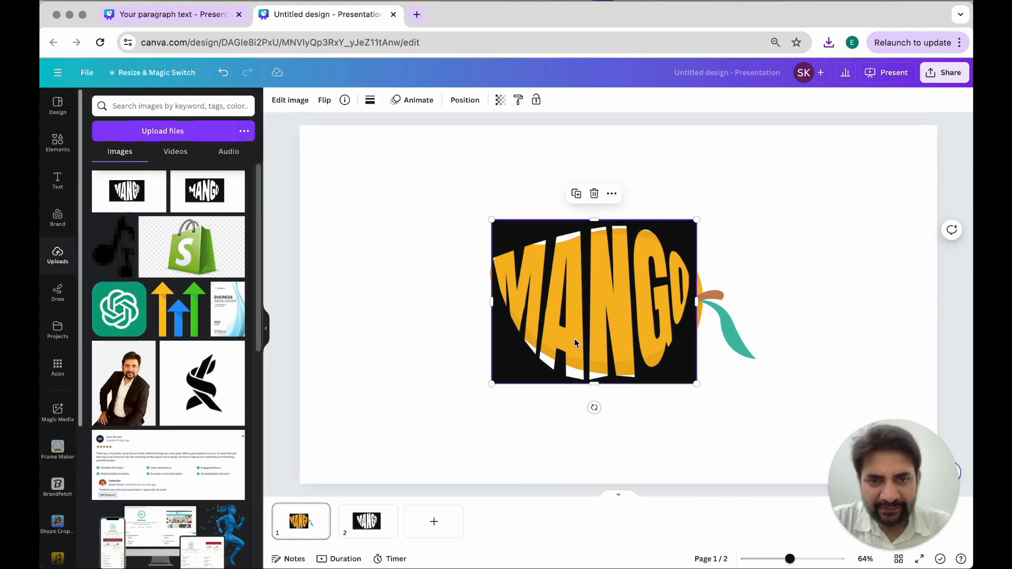
drag(576, 340, 578, 338)
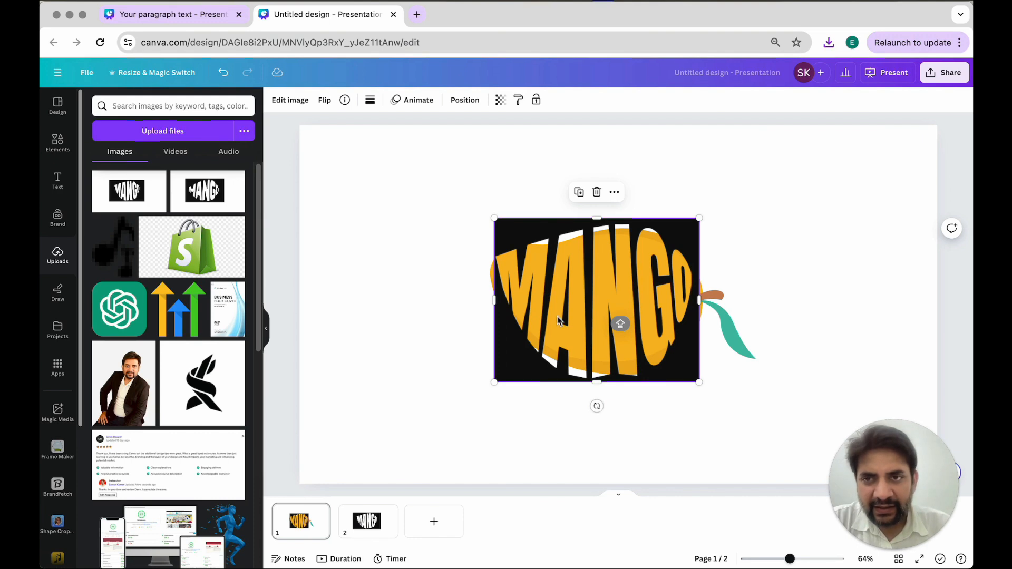
Apply the Cherry Duotone effect to the cut-out image and set both its highlights and shadows to #FFFFFF.
click(280, 102)
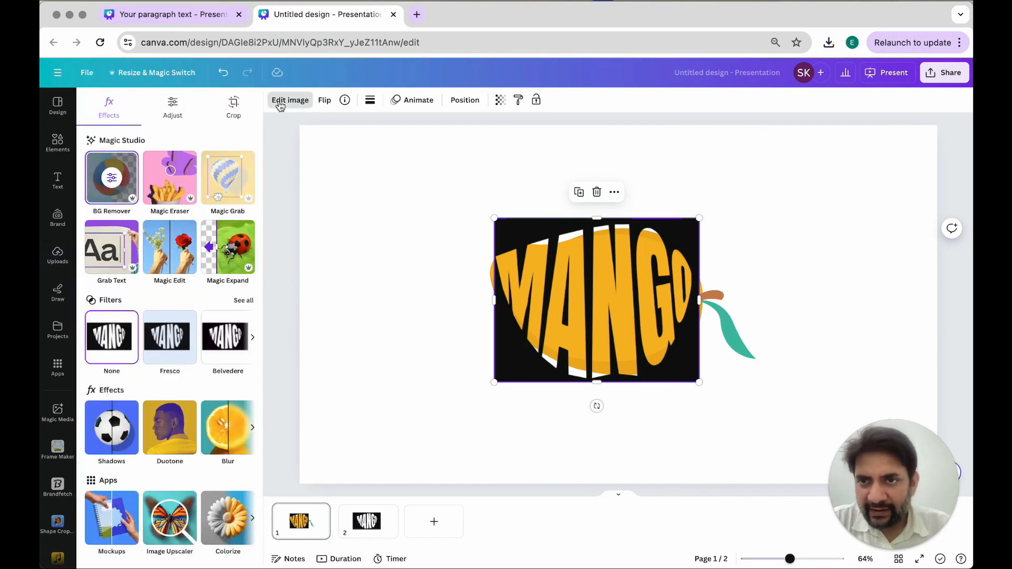
click(166, 438)
click(169, 219)
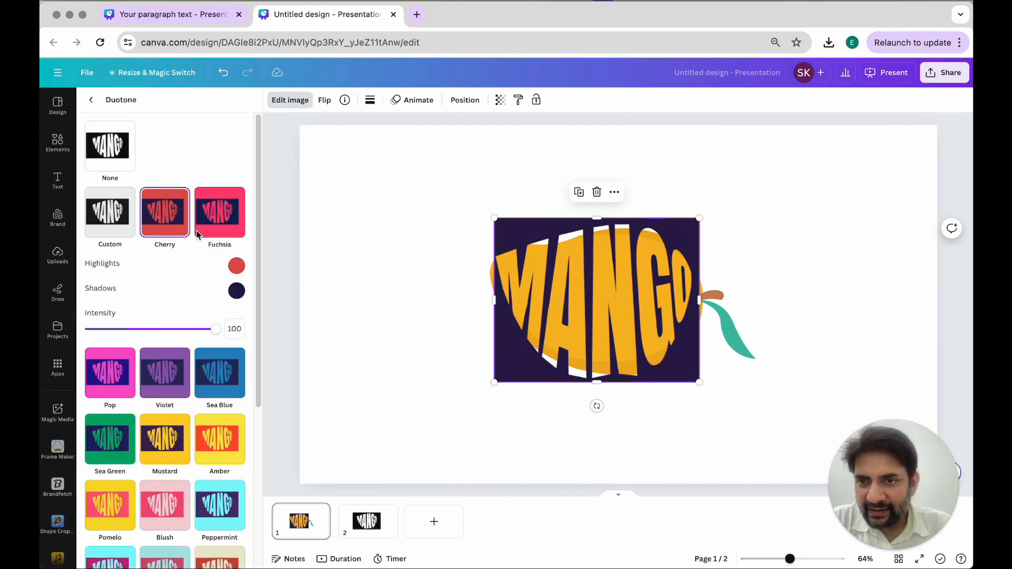
click(242, 269)
drag(312, 304, 256, 289)
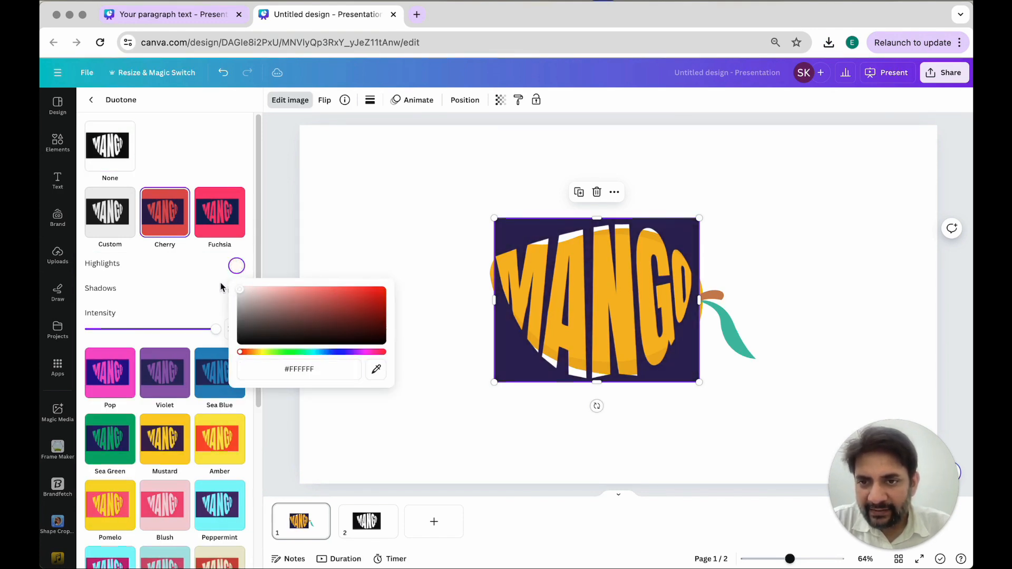
click(221, 287)
click(236, 290)
drag(332, 351, 219, 314)
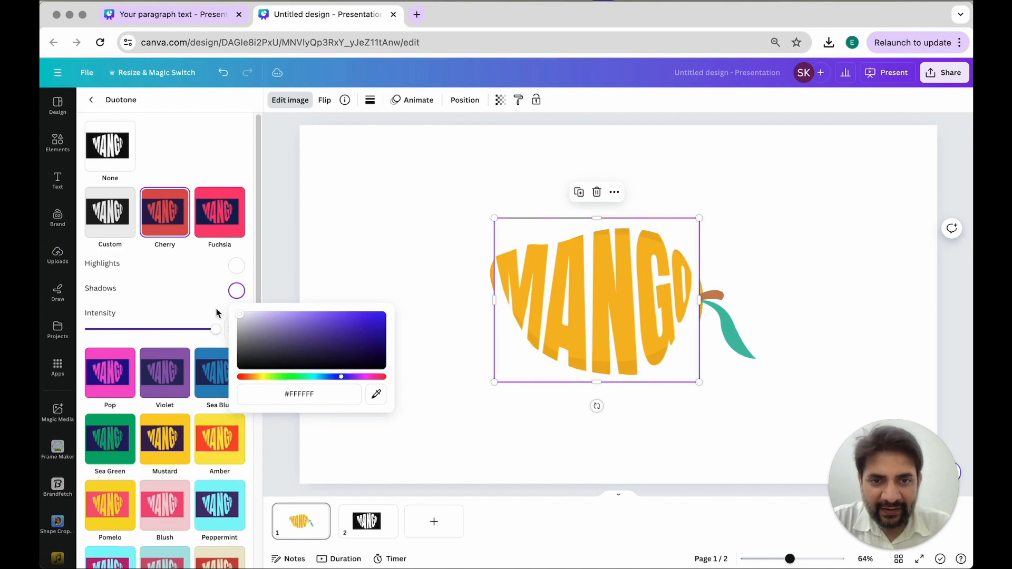
click(453, 351)
Nudge the white cut-out over the mango and trim its bottom, top and right edges close to the lettering.
drag(582, 319, 581, 321)
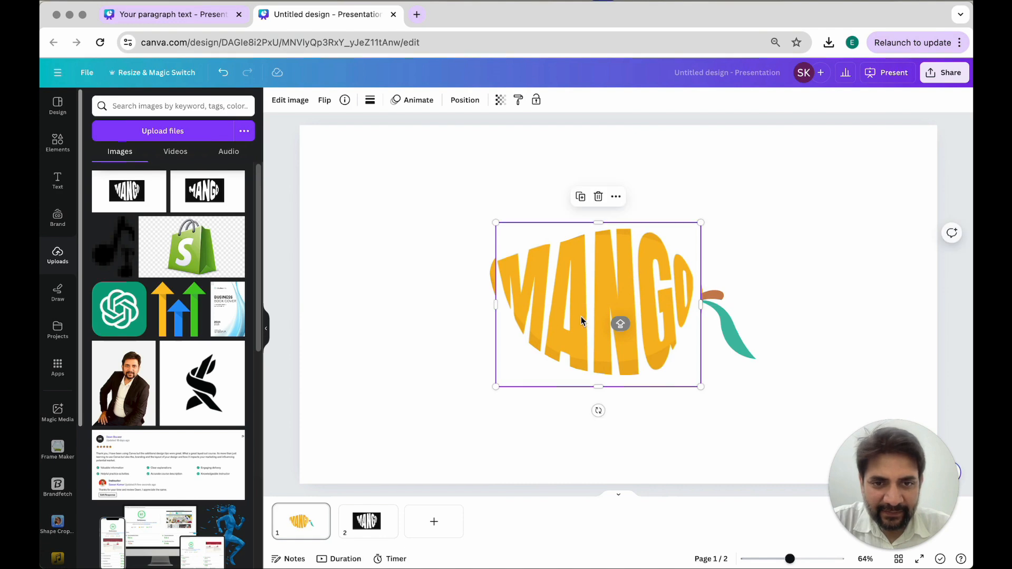
drag(597, 388, 598, 378)
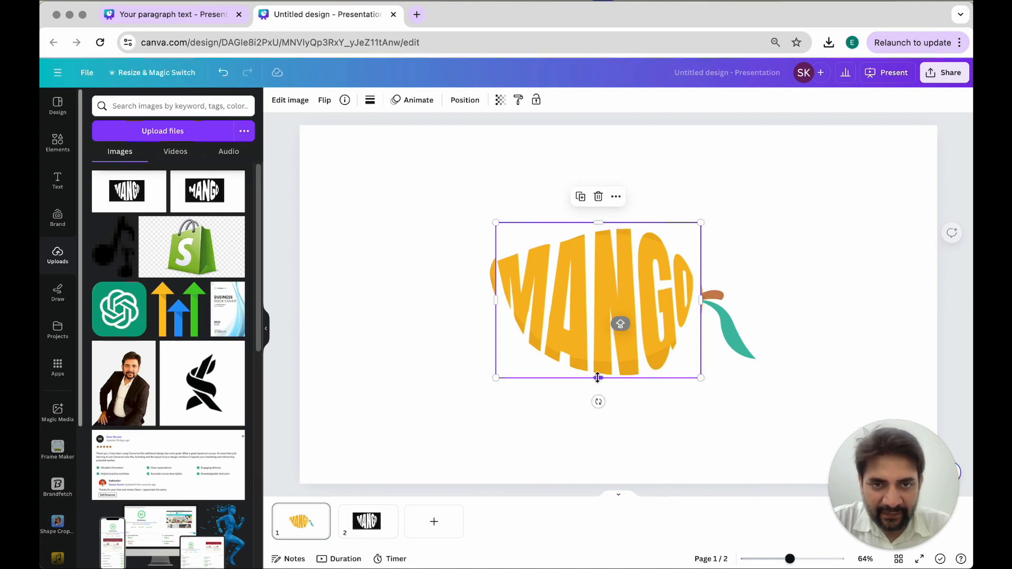
drag(599, 224, 599, 227)
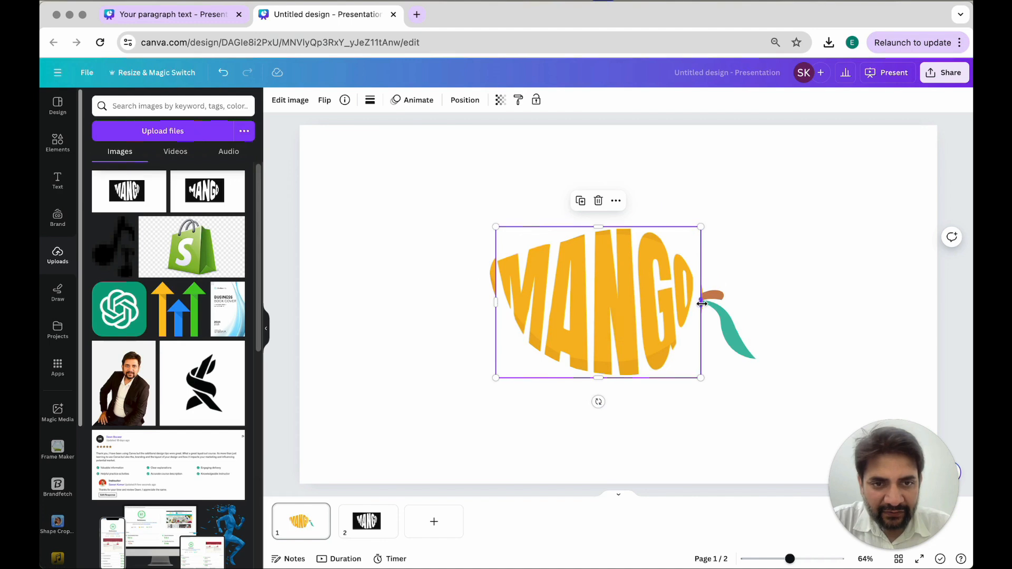
drag(700, 302, 696, 303)
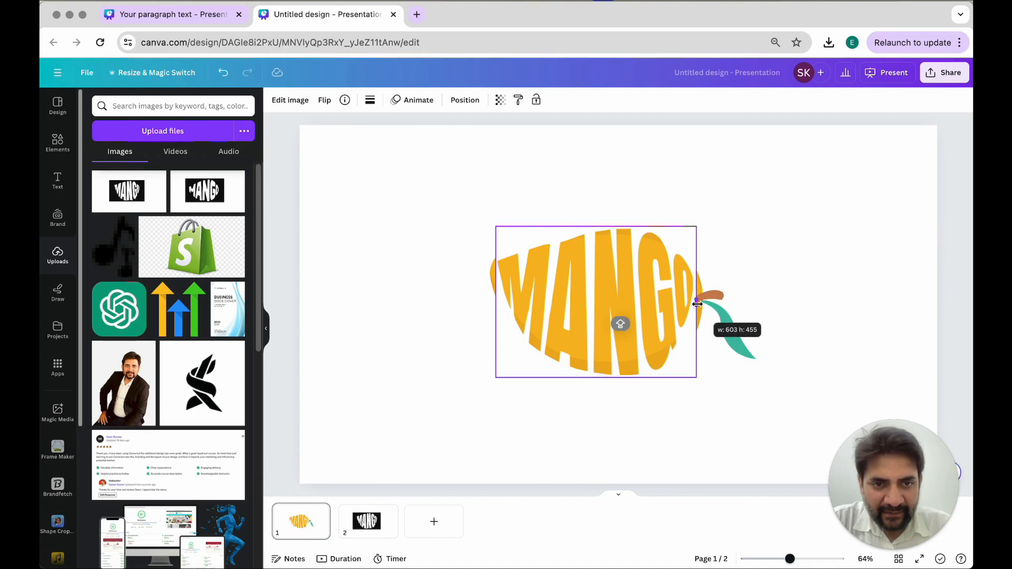
drag(696, 303, 696, 303)
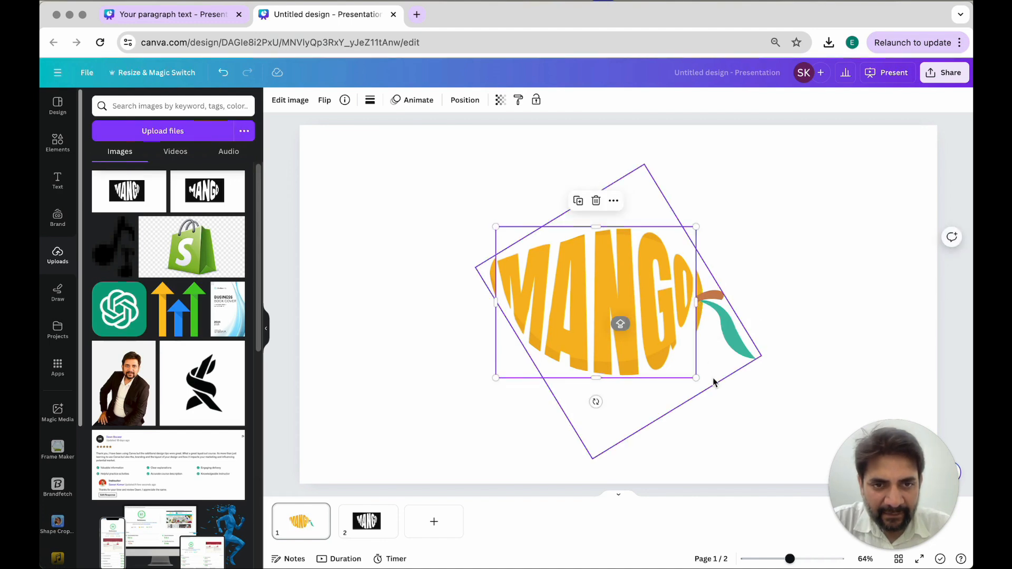
click(716, 412)
click(649, 336)
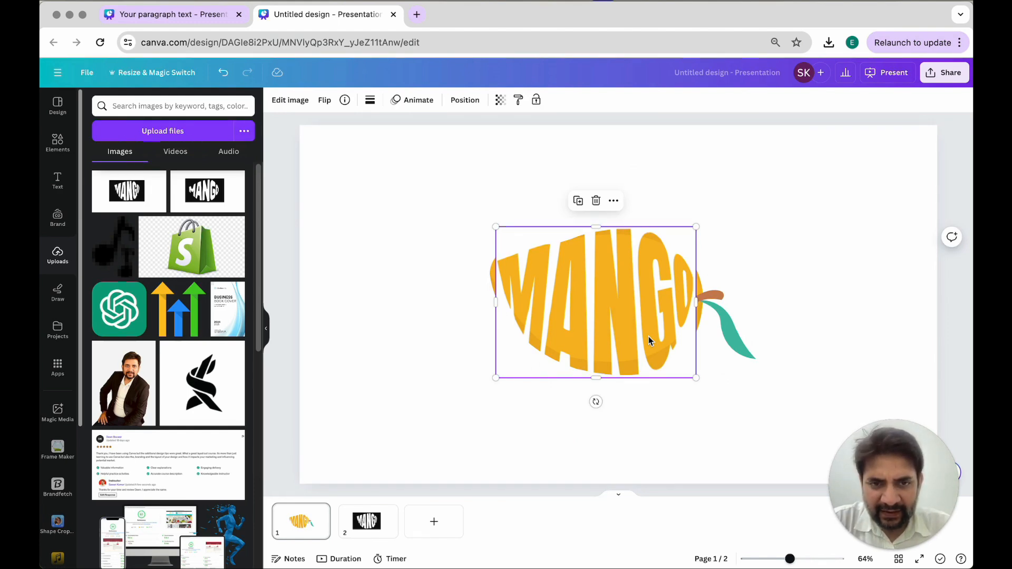
Add a blank page 3 and paste the white MANGO cut-out image from page 1 onto it.
click(431, 522)
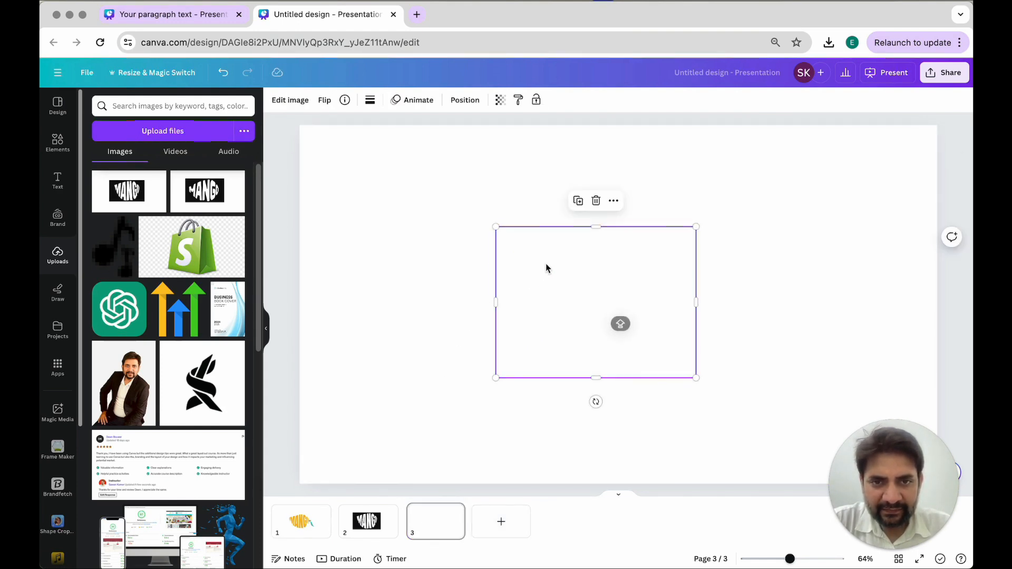
click(300, 519)
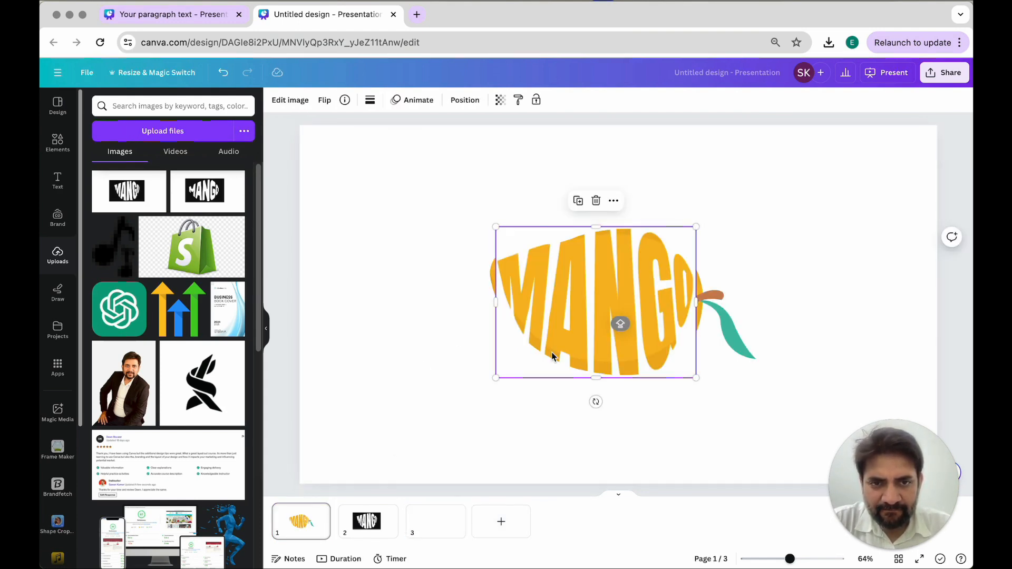
click(436, 527)
key(ctrl+v)
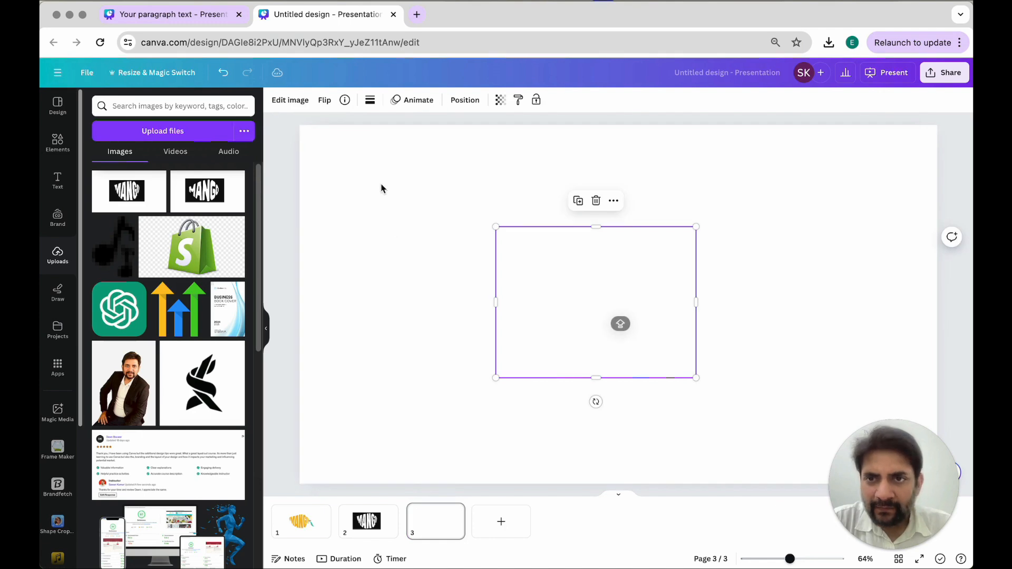
Check the effects applied to the pasted cut-out on page 3 and return to page 1.
click(290, 100)
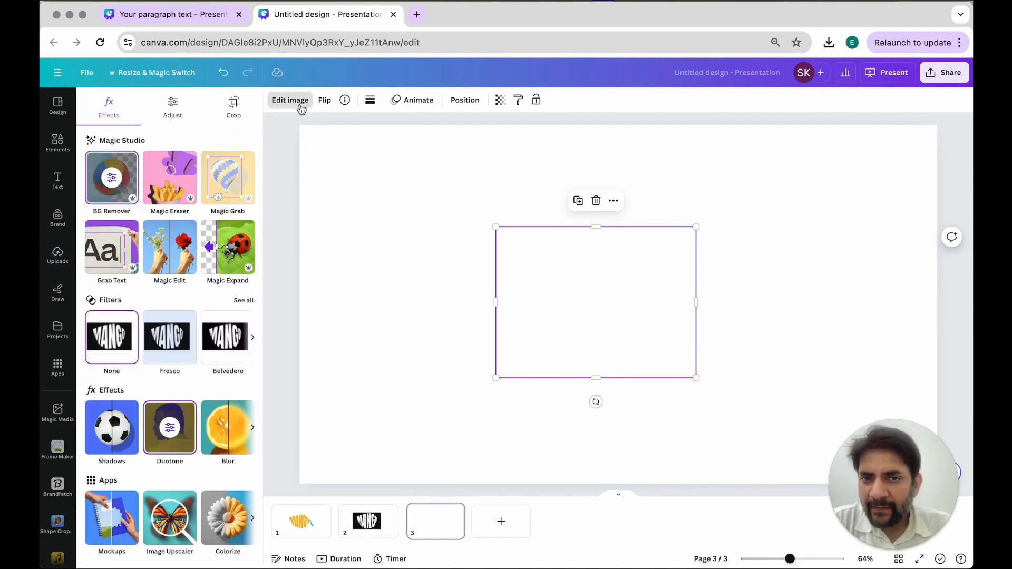
click(295, 527)
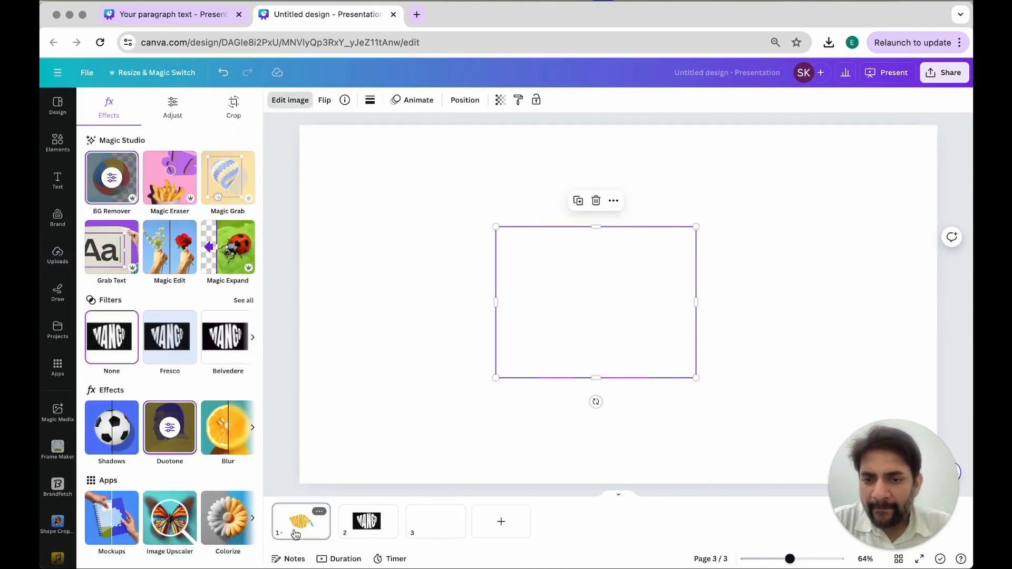
click(414, 185)
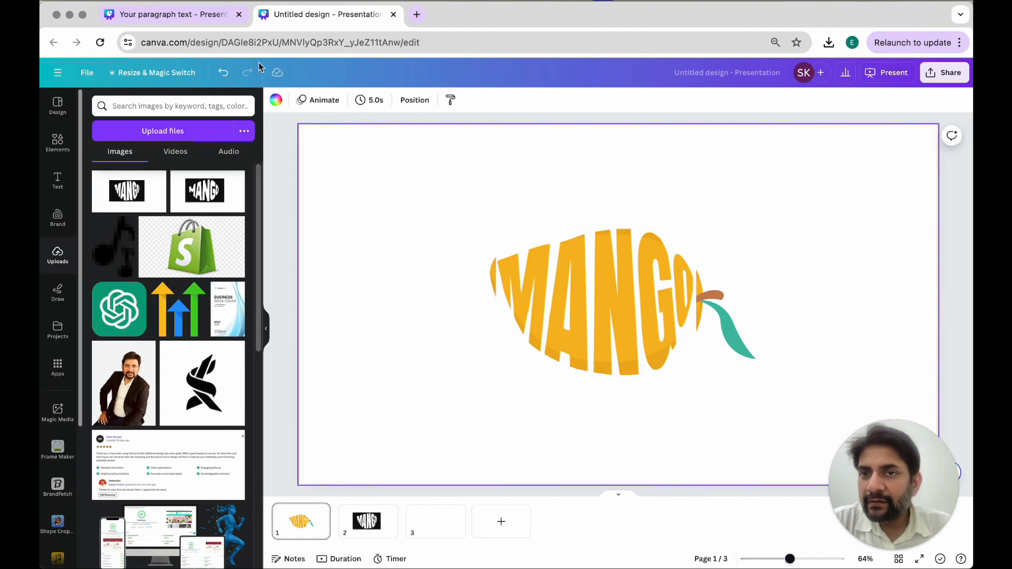
Switch to the other mango design and examine the Duotone settings applied to its white MANGO cut-out.
click(198, 18)
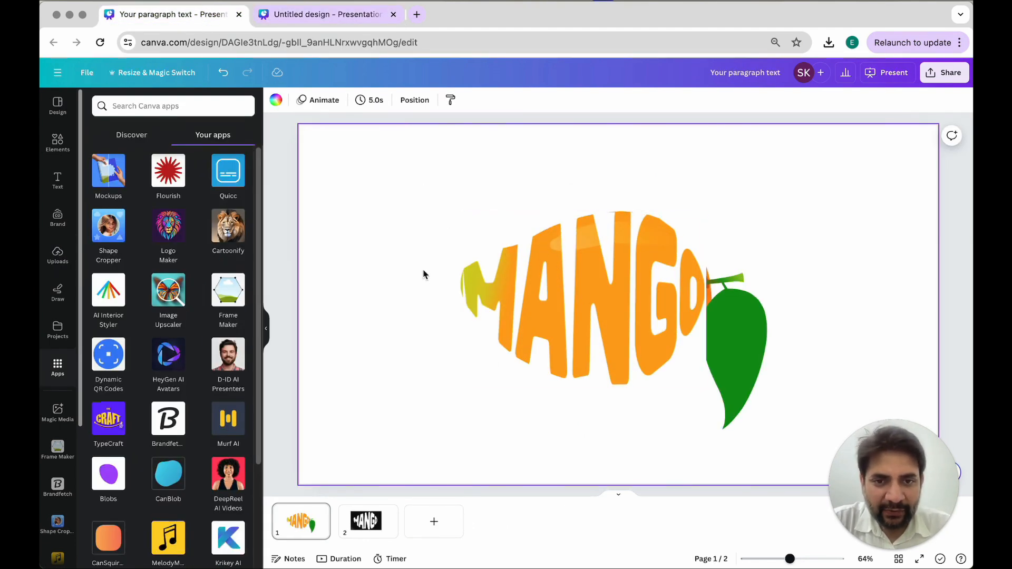
click(498, 318)
click(321, 509)
click(541, 375)
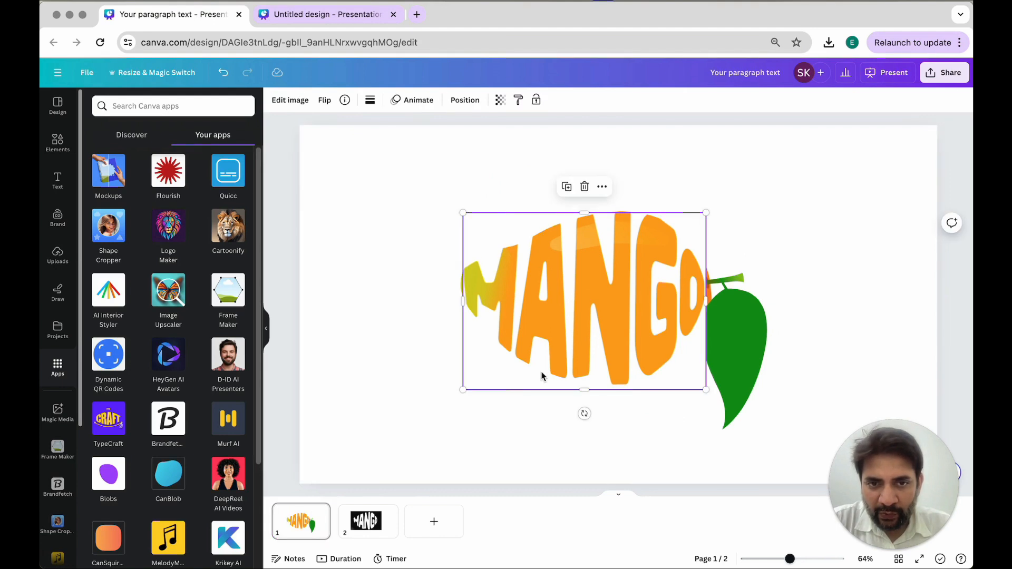
click(291, 102)
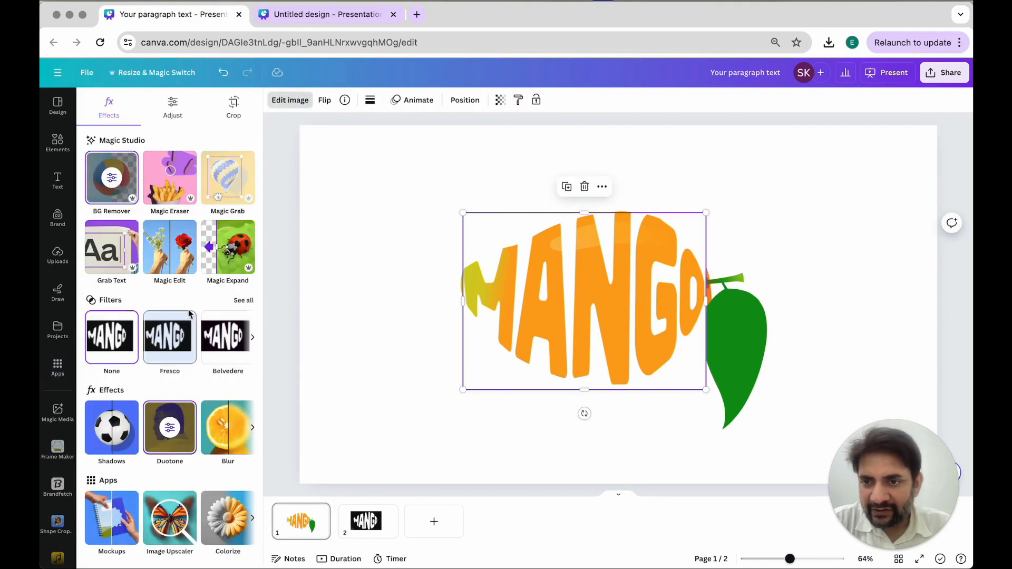
click(169, 430)
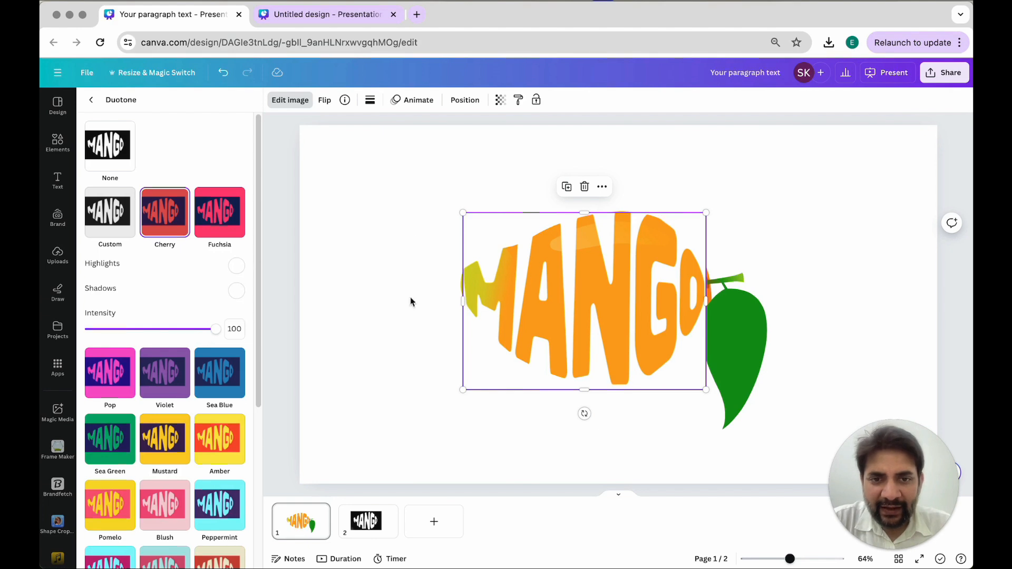
click(405, 404)
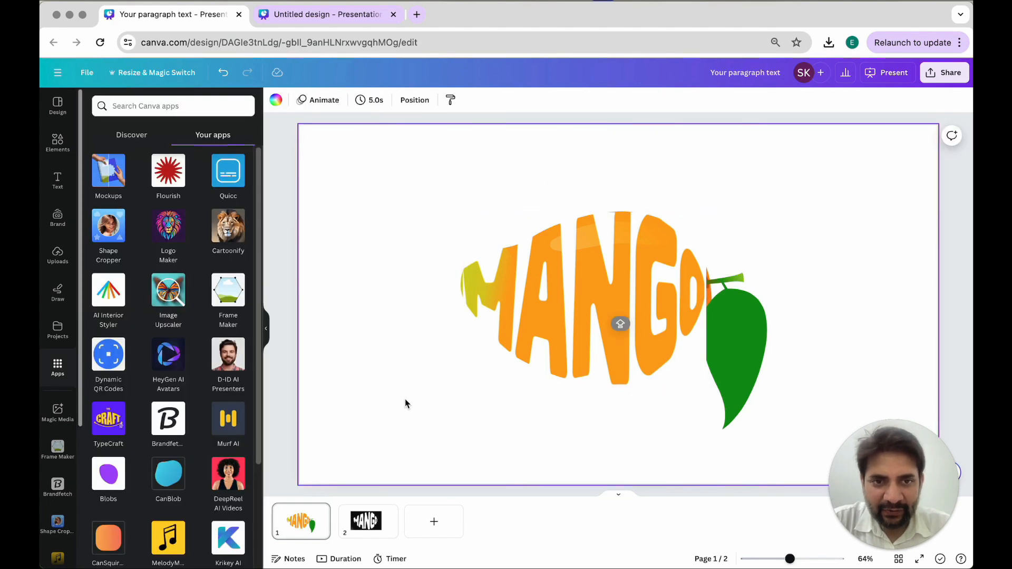
Add a blank page 3 and browse the graphics found for BANANA.
click(434, 521)
click(72, 146)
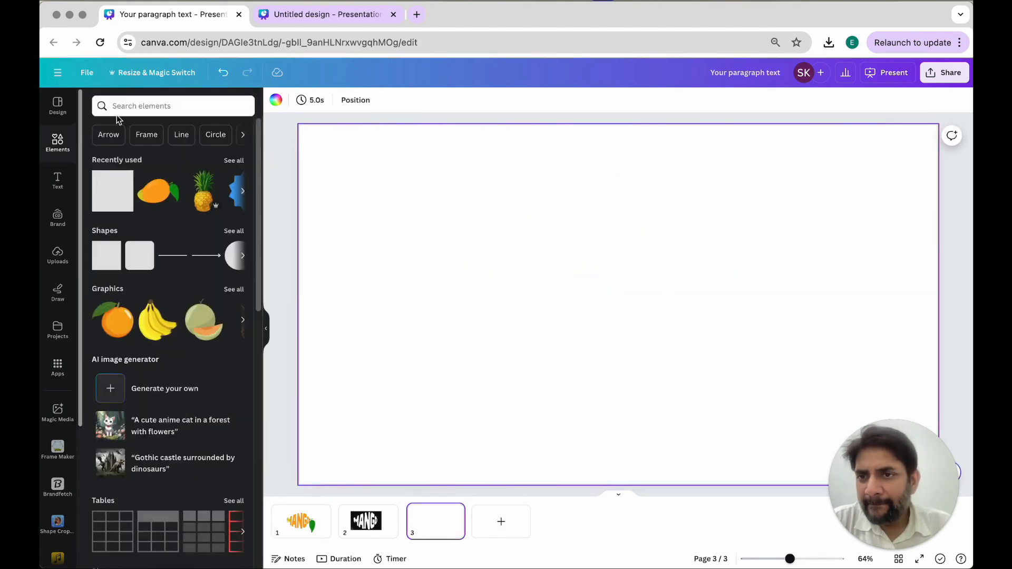
click(135, 100)
text(BANANA)
key(Return)
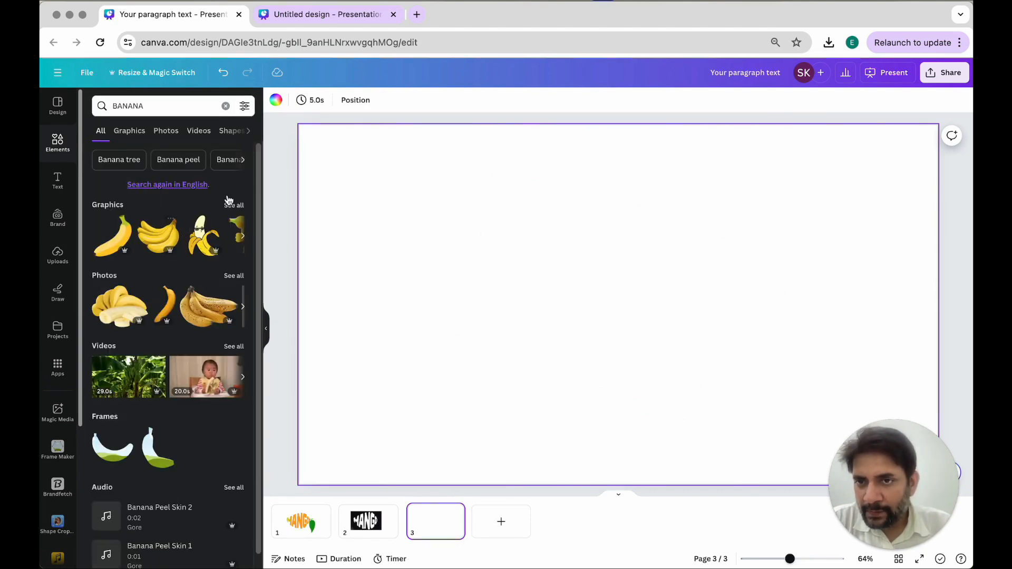
click(230, 203)
scroll(230, 210, down, 5)
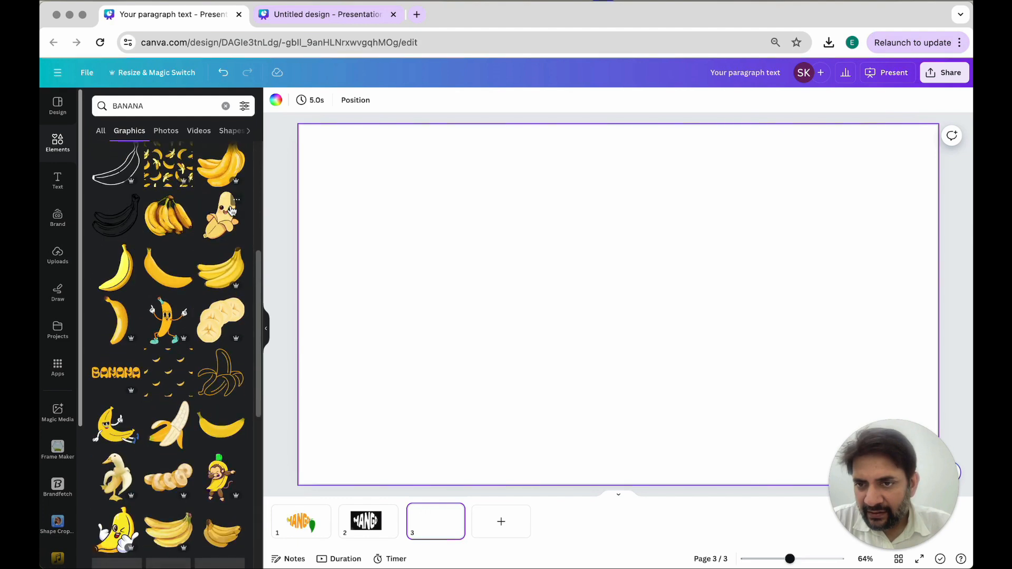
scroll(231, 210, down, 5)
scroll(232, 211, down, 5)
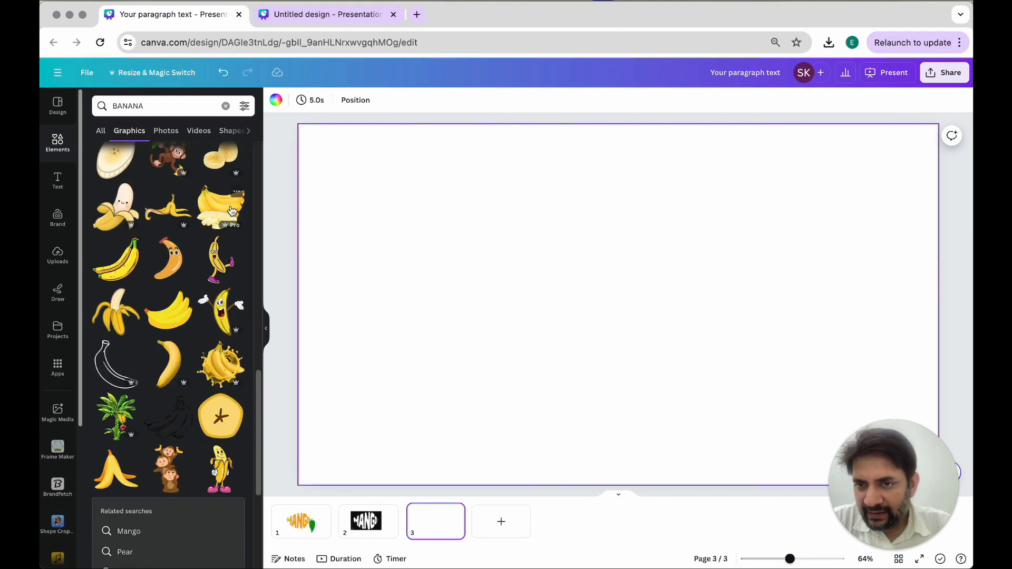
Search the graphics for SINGLE BANANA, insert the yellow banana on page 3, shrink it and center it on the page.
scroll(230, 208, up, 15)
click(112, 106)
text(SINGLE)
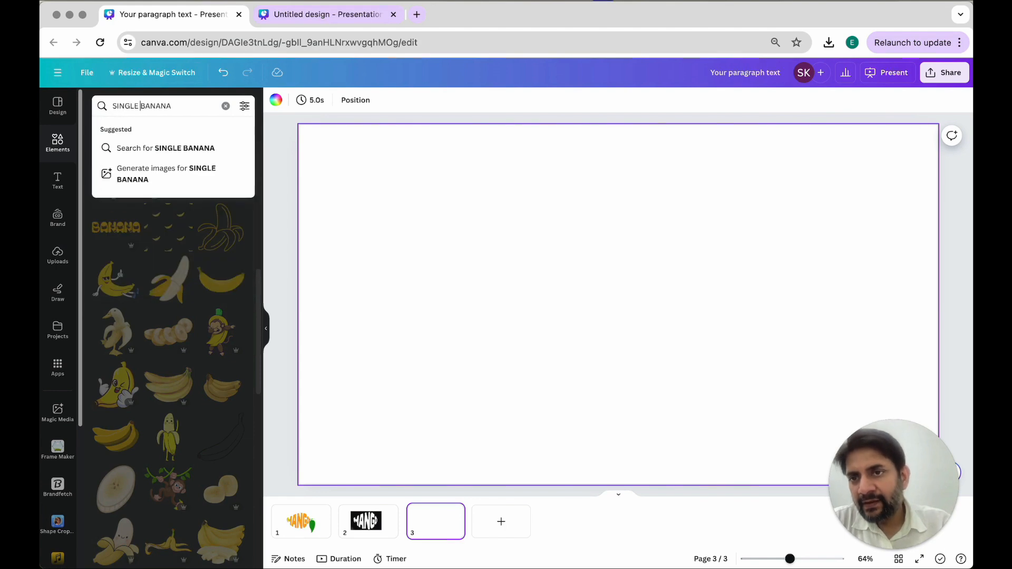
key(Return)
click(164, 220)
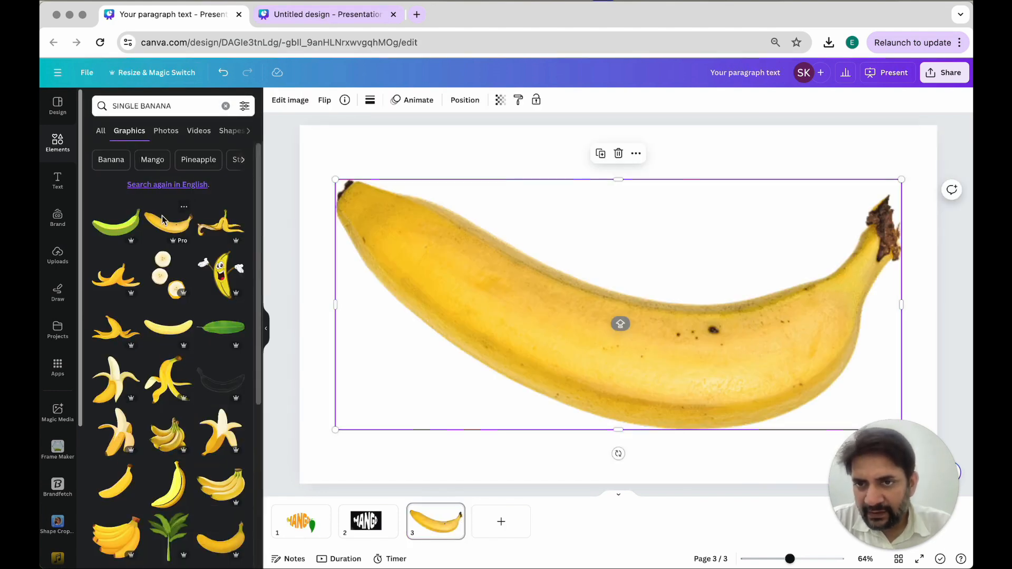
drag(336, 180, 598, 299)
drag(731, 344, 601, 275)
click(422, 311)
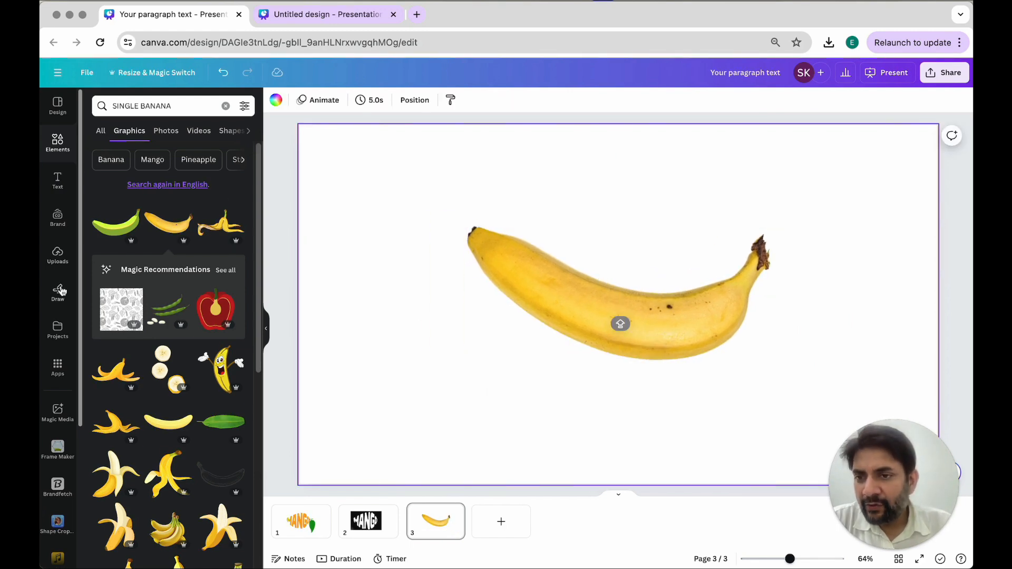
Search the apps for TypeCraft and open it.
click(57, 367)
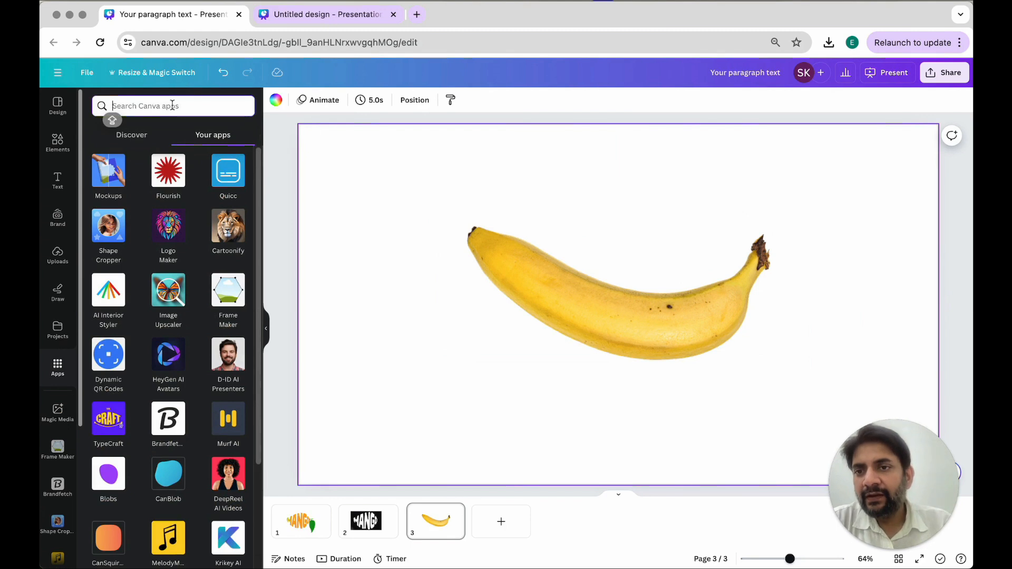
text(TYPE CRAFT)
key(Return)
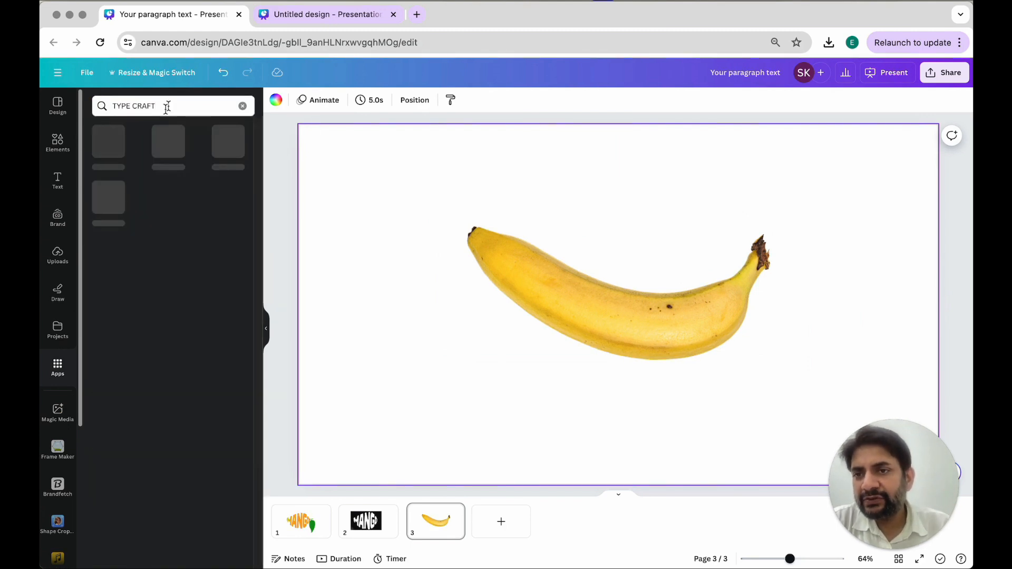
click(135, 107)
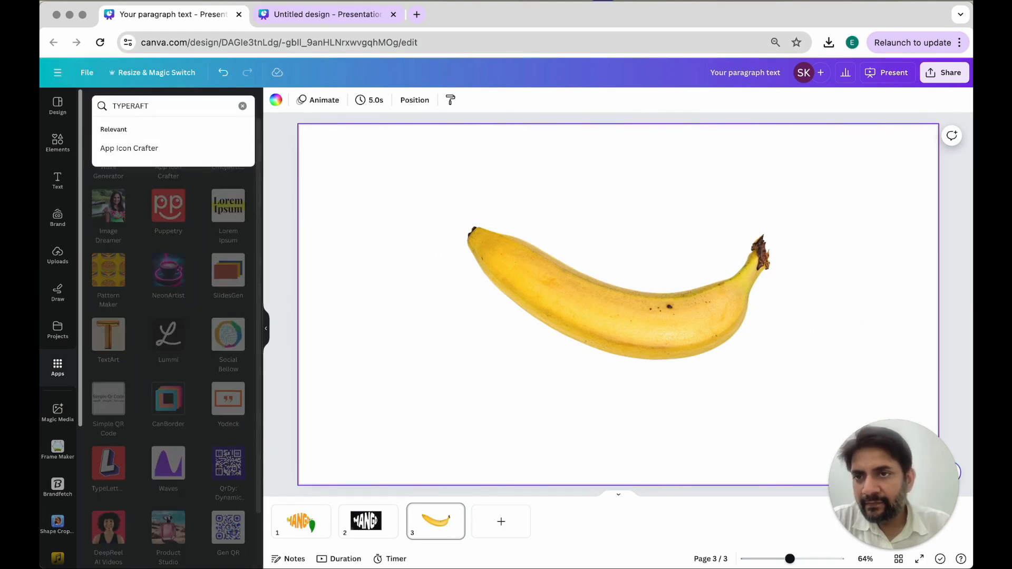
key(Return)
click(103, 141)
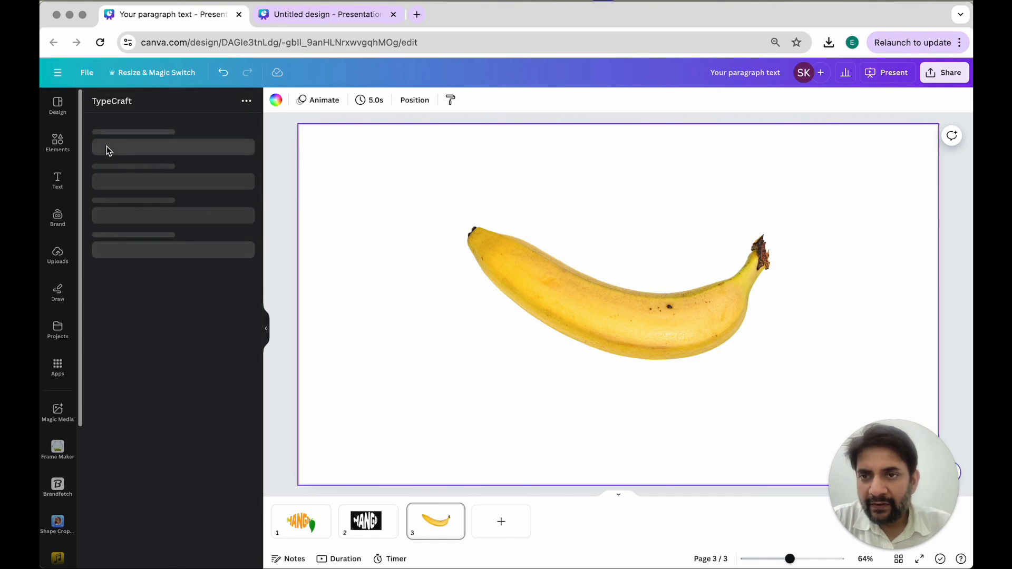
Set the TypeCraft text to BANANA in the Anton Regular 123 font, colored white.
triple_click(153, 149)
text(BANANA)
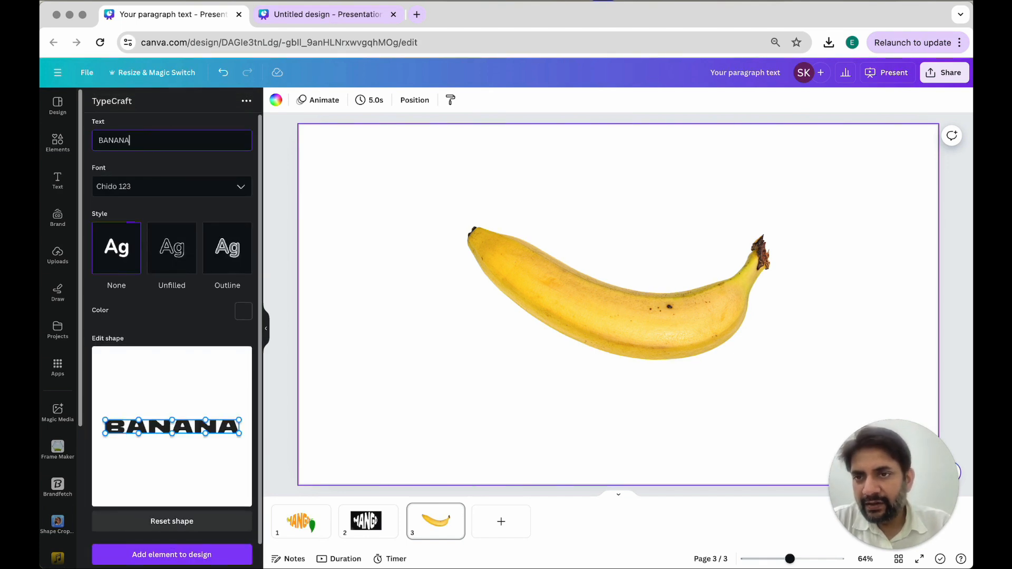
click(154, 187)
text(anton)
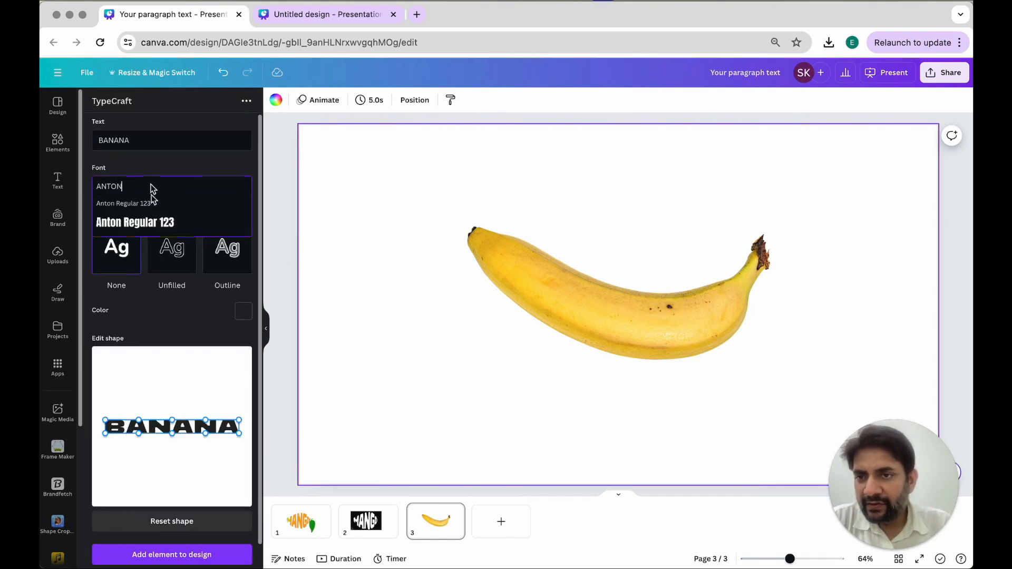
click(153, 226)
click(243, 314)
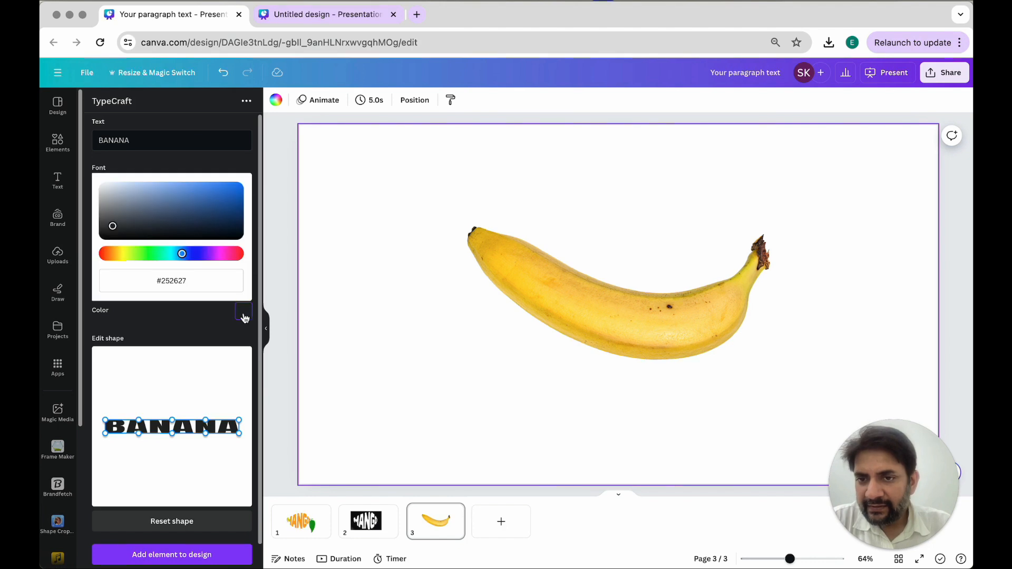
click(89, 165)
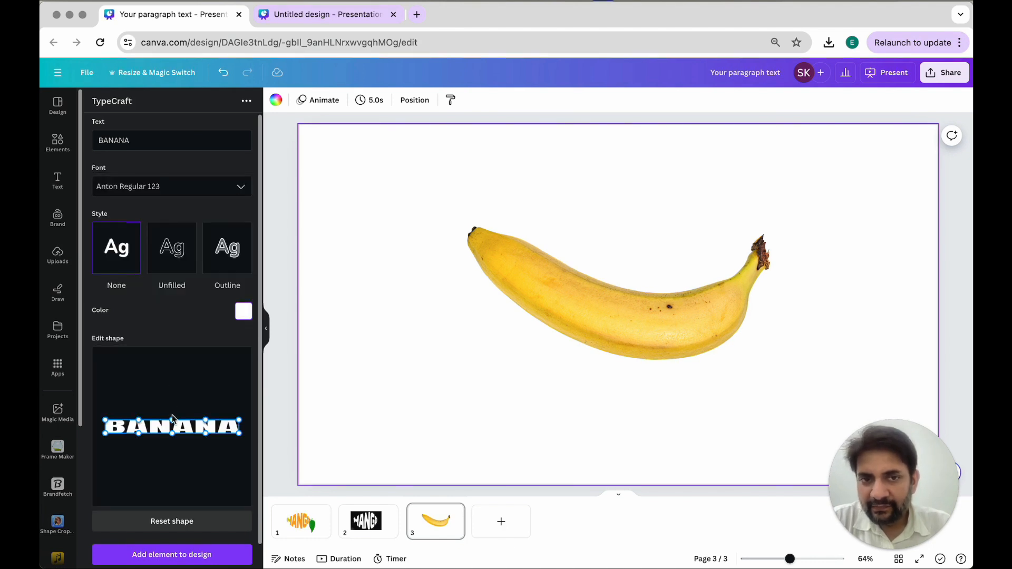
Warp the BANANA lettering into a downward-sagging banana curve and add it to the design.
drag(105, 418, 100, 393)
drag(241, 436, 248, 433)
drag(173, 435, 175, 465)
drag(173, 420, 175, 431)
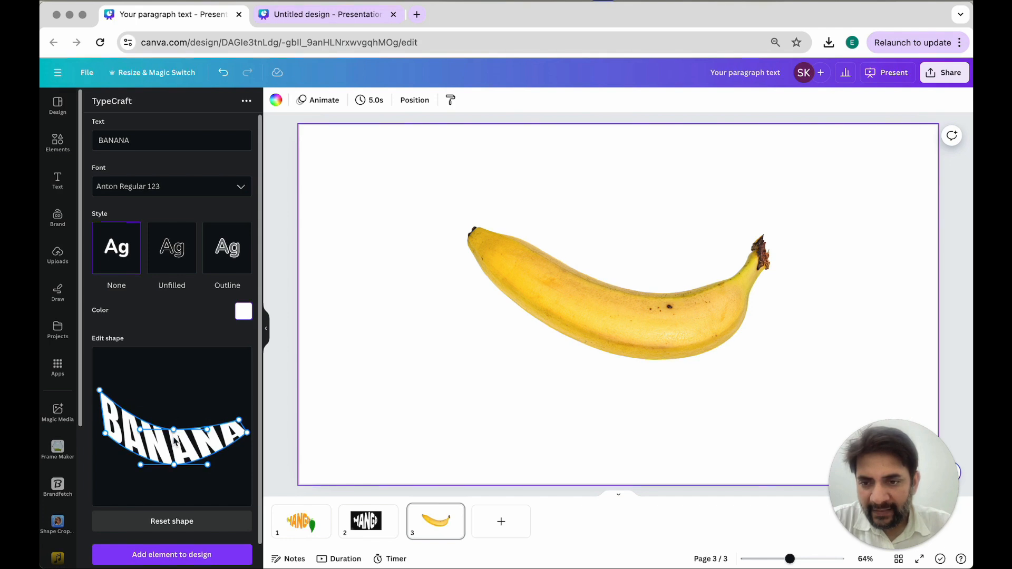
click(165, 557)
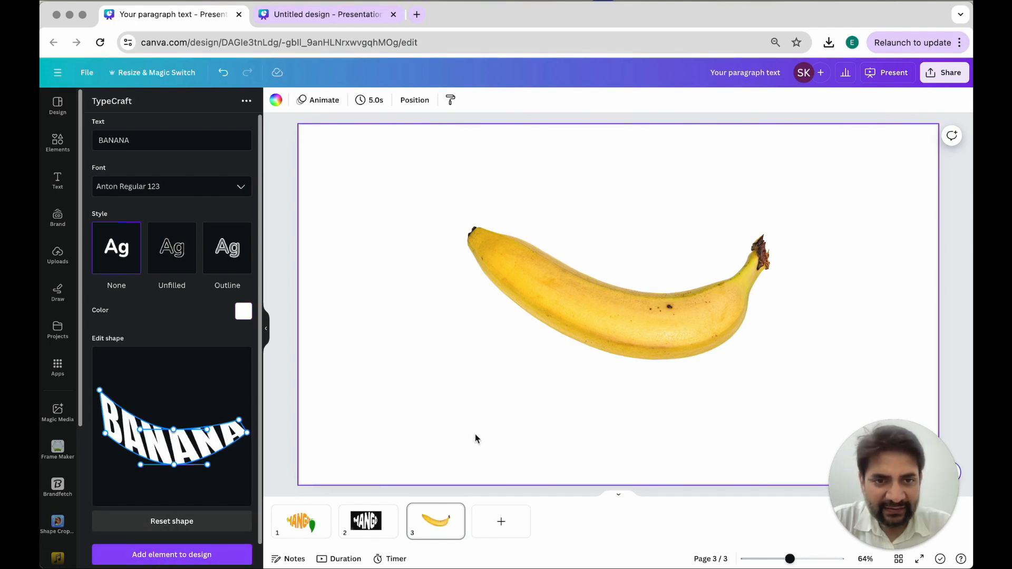
Place the white BANANA lettering over the banana and enlarge the banana so both ends extend past the text.
drag(625, 320, 636, 297)
click(467, 235)
drag(466, 227, 435, 218)
drag(771, 214, 784, 208)
drag(671, 326, 664, 320)
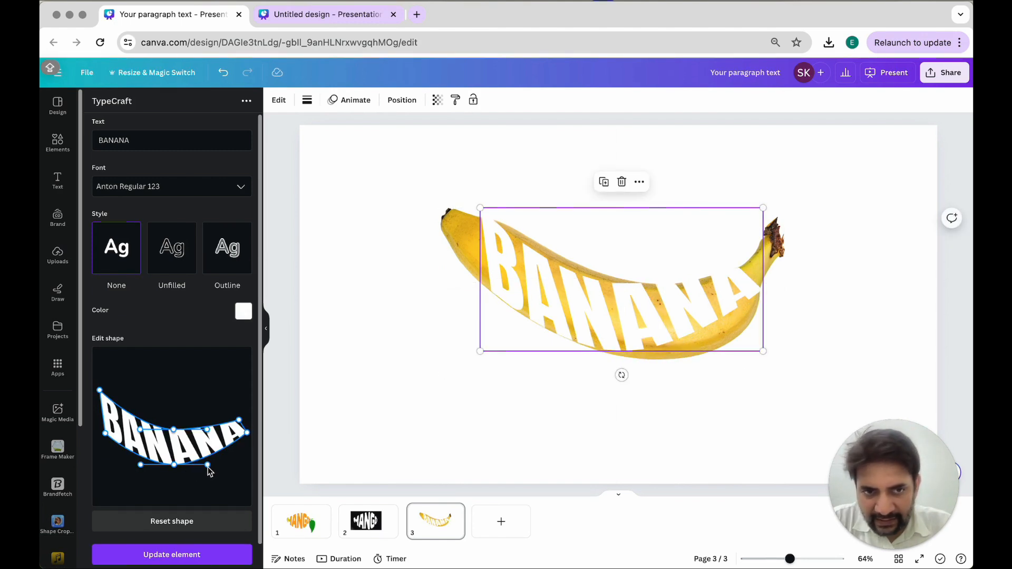
Bulge the lettering's lower curve further down beneath the last letters, update the element and realign it on the banana.
drag(208, 467, 176, 473)
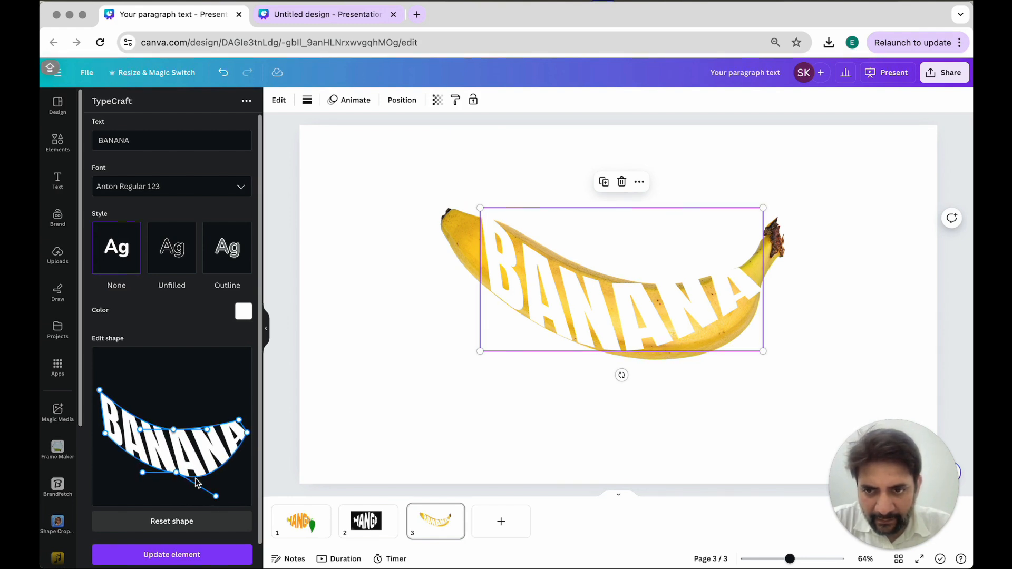
click(176, 564)
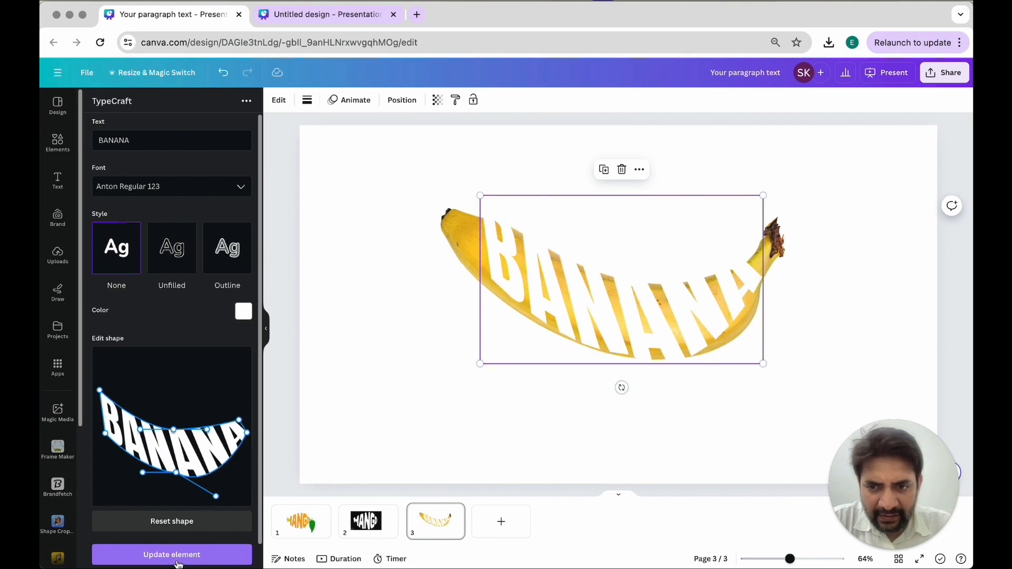
drag(532, 307, 533, 303)
Raise the lettering's upper curve near the first letters, lower the last A's bottom corner, update the element and realign it.
drag(141, 436, 143, 426)
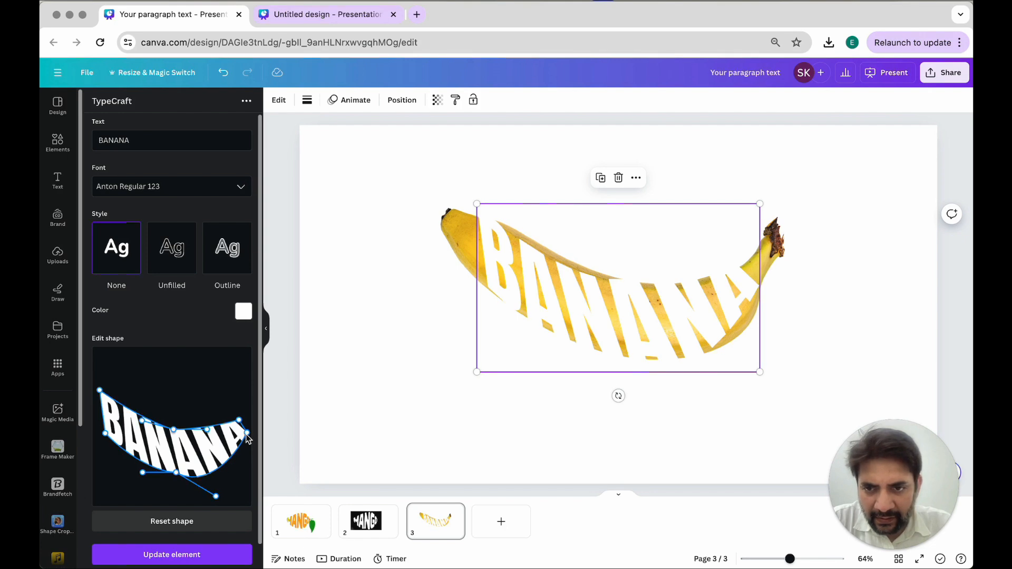
drag(248, 435, 247, 447)
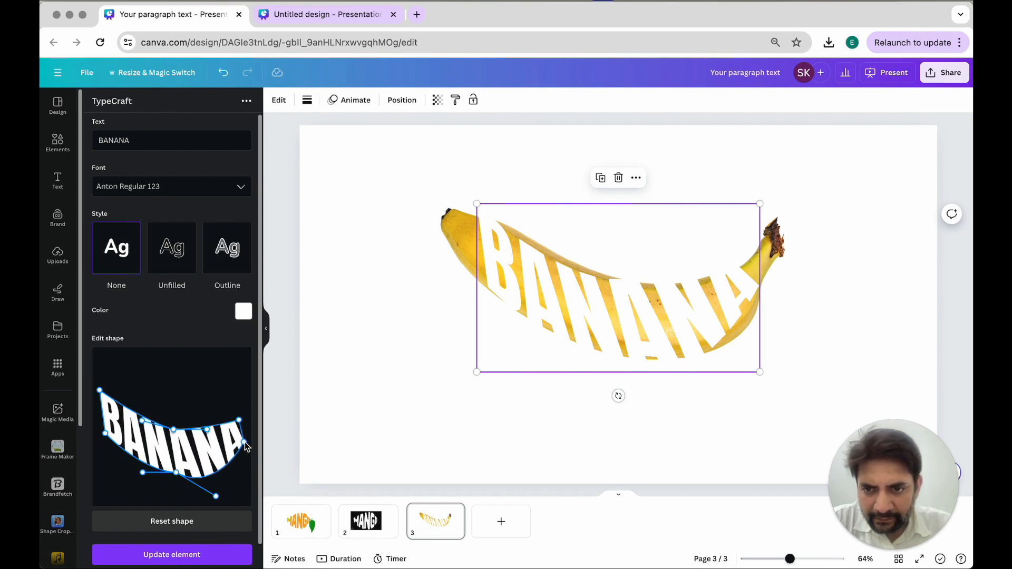
click(172, 560)
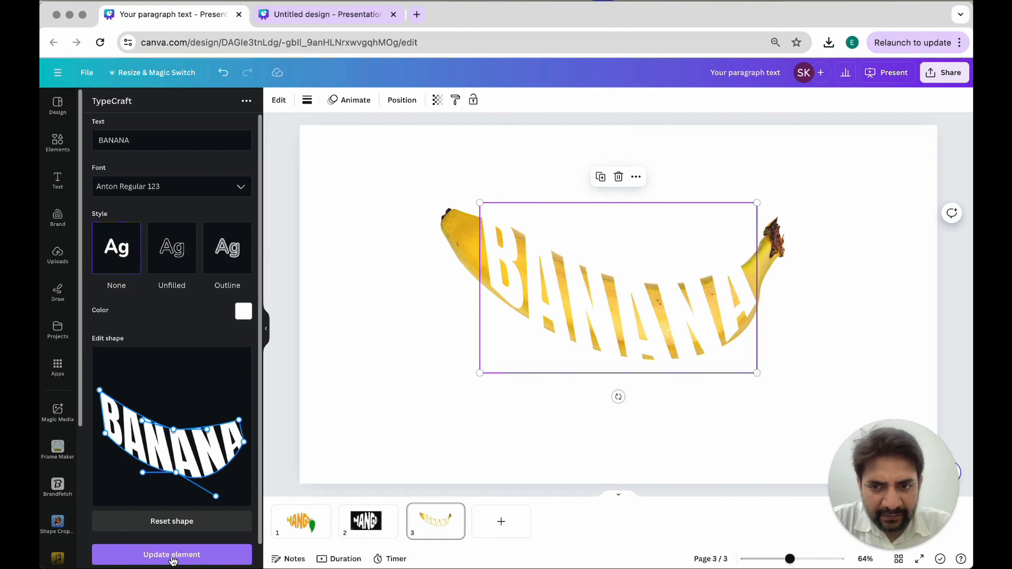
drag(574, 289, 575, 296)
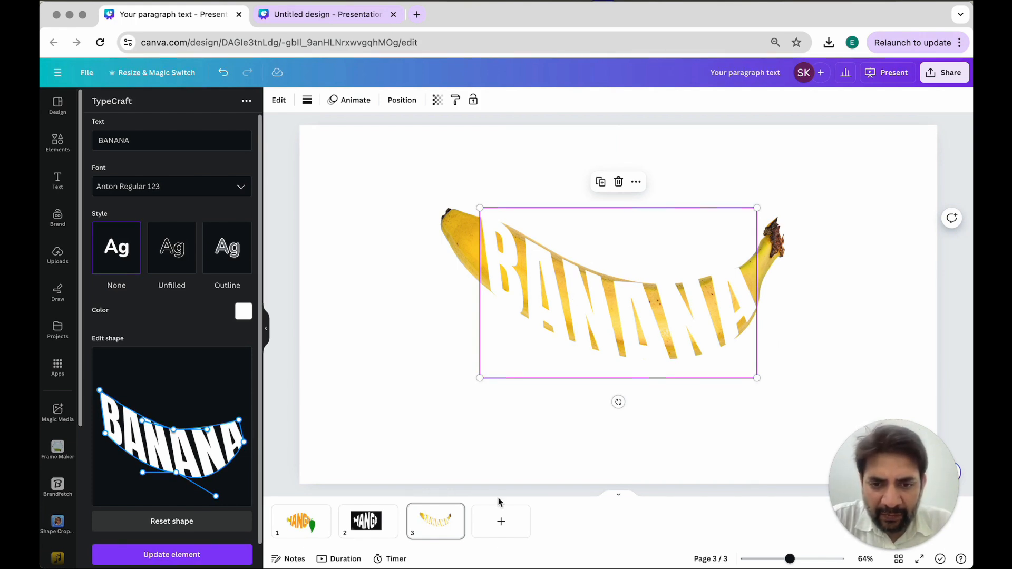
Duplicate page 3 and delete the banana from the copy, keeping only the white BANANA lettering.
click(454, 512)
click(513, 315)
click(455, 271)
key(Delete)
click(541, 293)
key(Delete)
key(super+z)
Add a square shape to page 4 and stretch it into a wide rectangle covering the BANANA lettering.
click(57, 143)
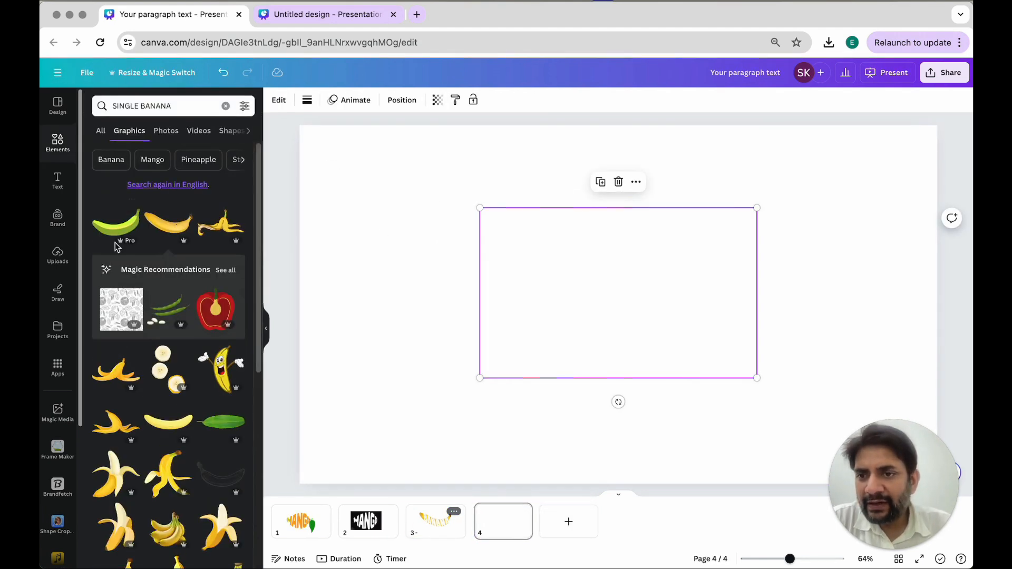
click(101, 131)
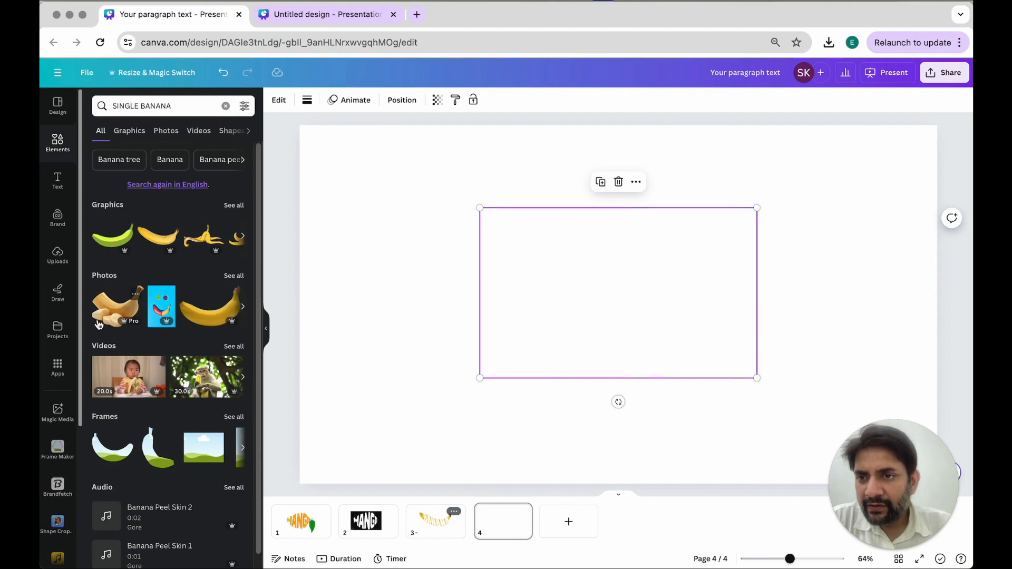
click(226, 106)
key(r)
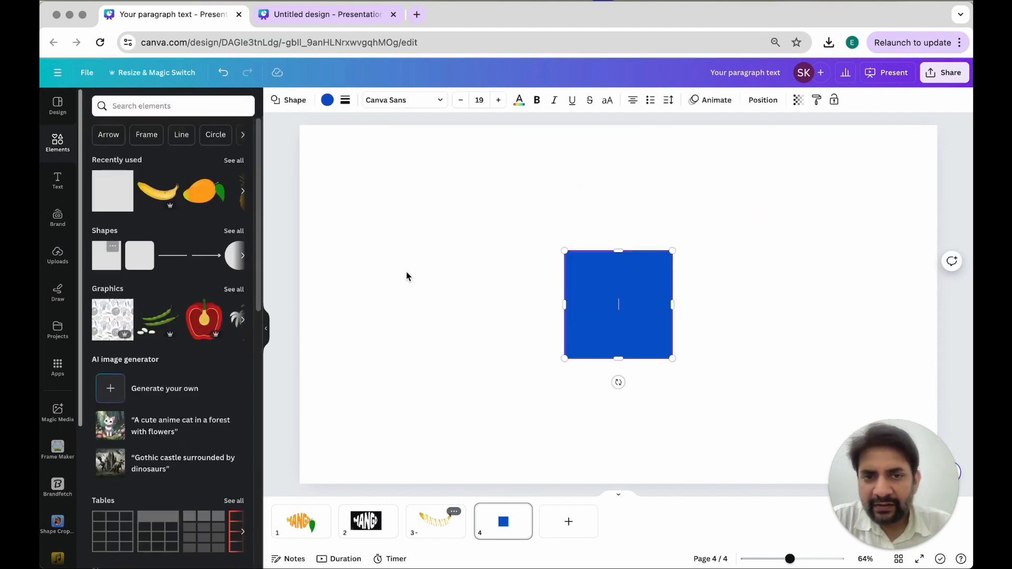
drag(598, 288, 480, 245)
drag(555, 260, 824, 263)
drag(635, 328, 637, 409)
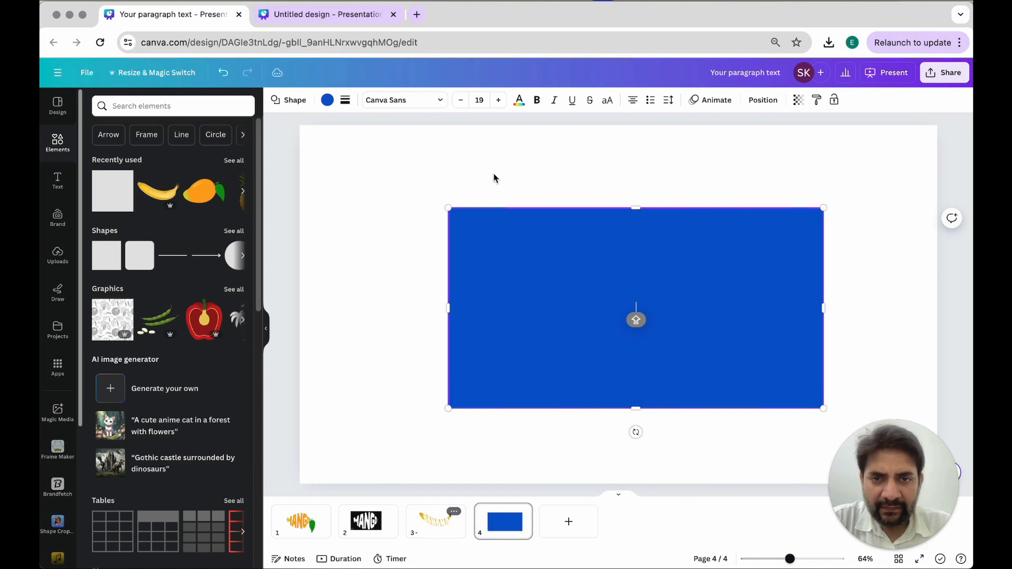
Color the rectangle black and send it behind the white BANANA lettering.
click(327, 100)
click(180, 162)
right_click(523, 304)
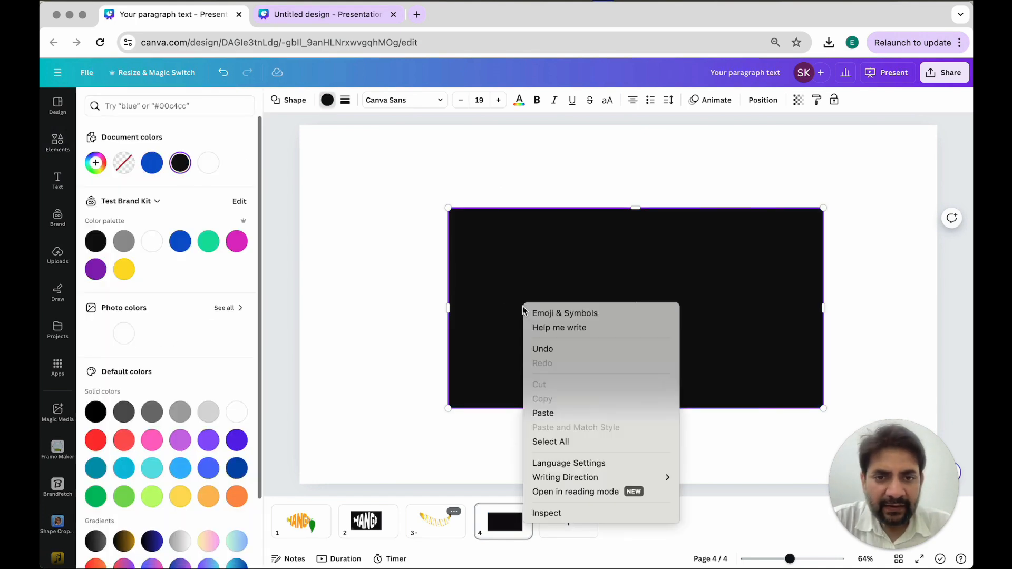
click(567, 256)
click(567, 245)
right_click(563, 235)
mouse_move(622, 362)
click(748, 424)
Center the black rectangle behind the lettering and trim its top and bottom edges closer to the text.
drag(784, 334, 768, 312)
drag(622, 392, 622, 382)
drag(622, 193, 622, 202)
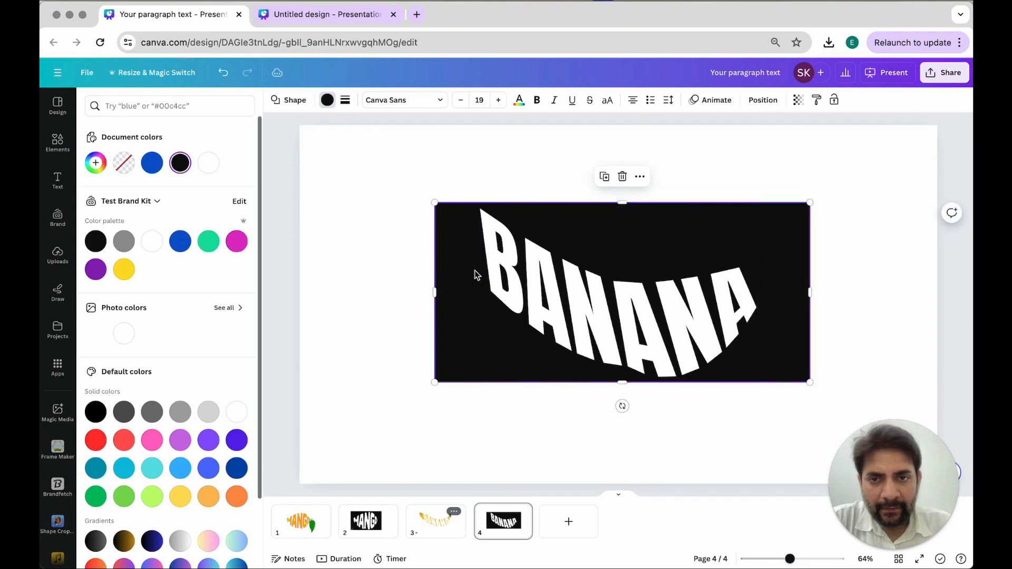
Trim both side edges of the black rectangle on page 4 close to the BANANA lettering.
drag(437, 291, 474, 290)
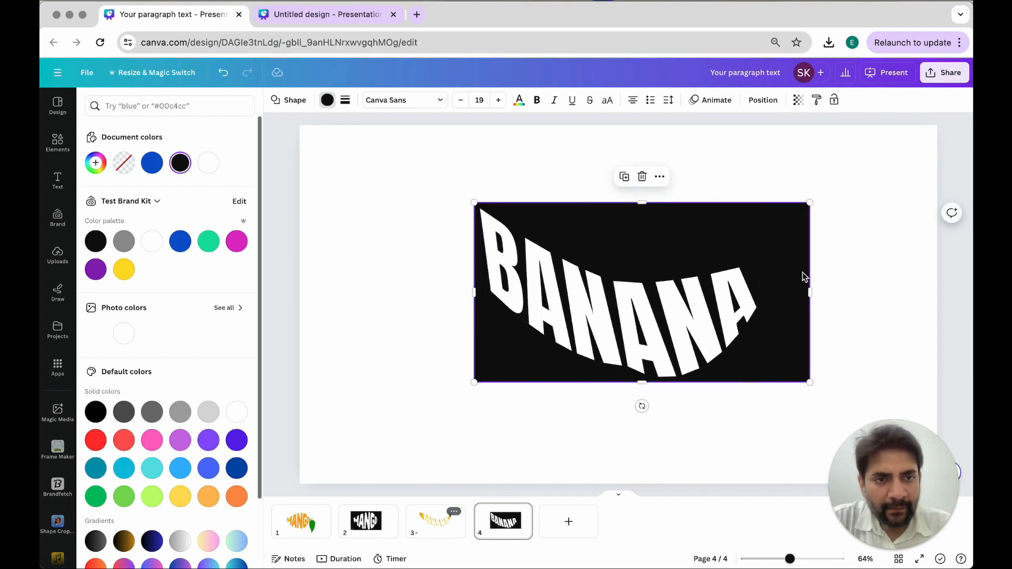
drag(806, 284, 760, 290)
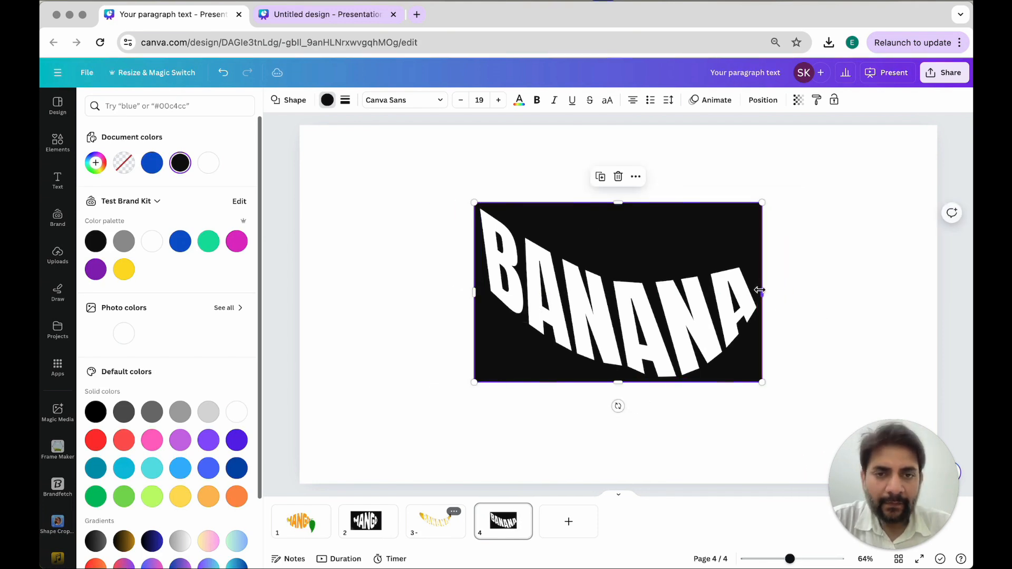
Download only page 4, the current page, as a JPG.
click(945, 74)
click(858, 337)
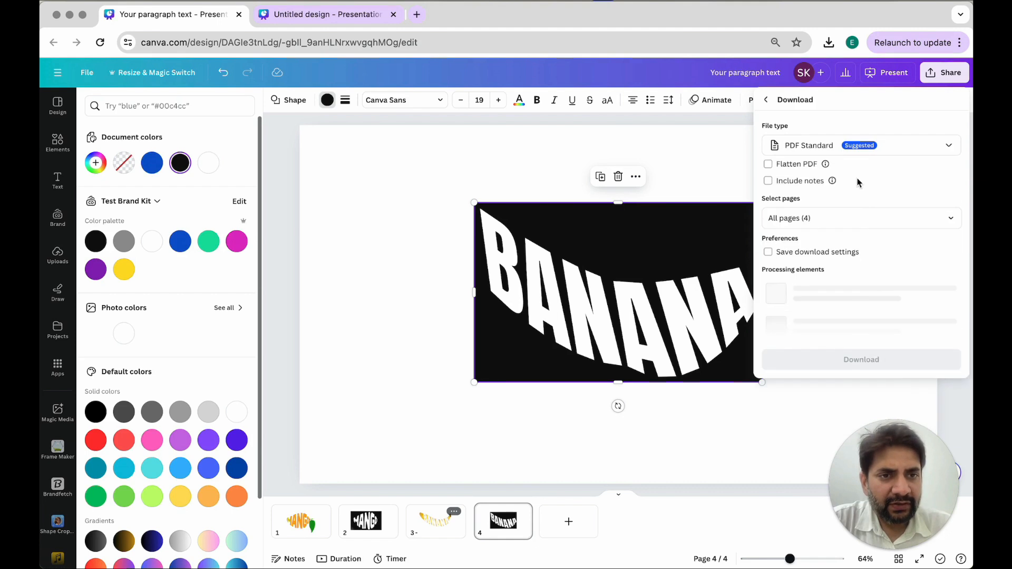
click(859, 146)
click(820, 294)
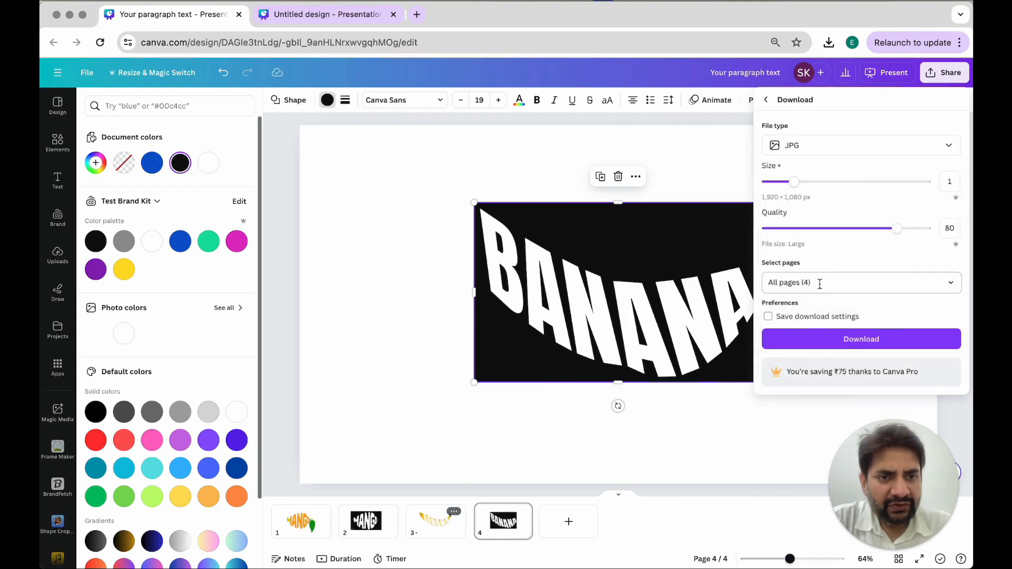
click(820, 287)
scroll(812, 369, down, 2)
click(809, 407)
click(814, 424)
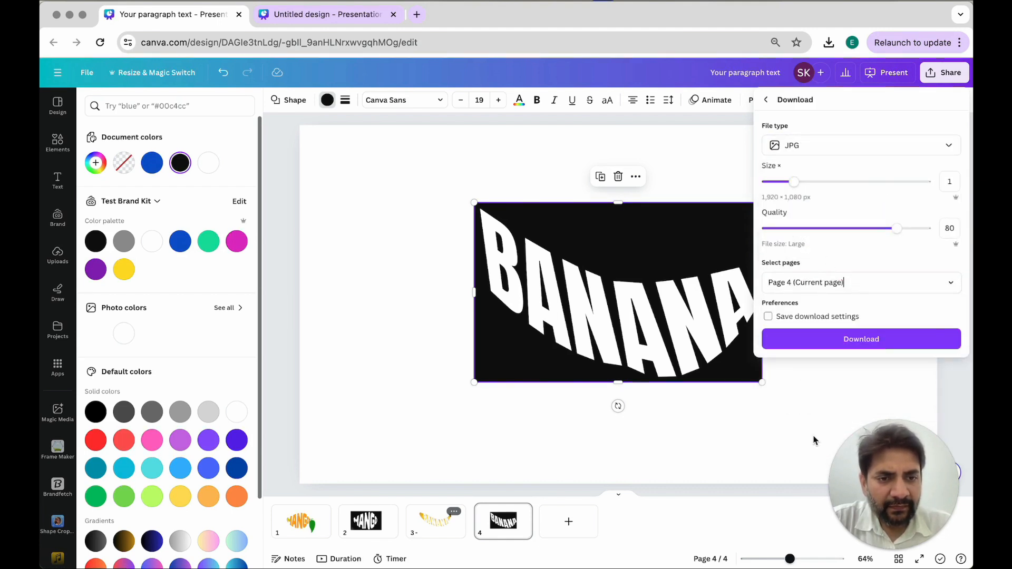
click(817, 339)
Place the downloaded BANANA JPG on page 3 and delete the old white lettering there.
click(439, 531)
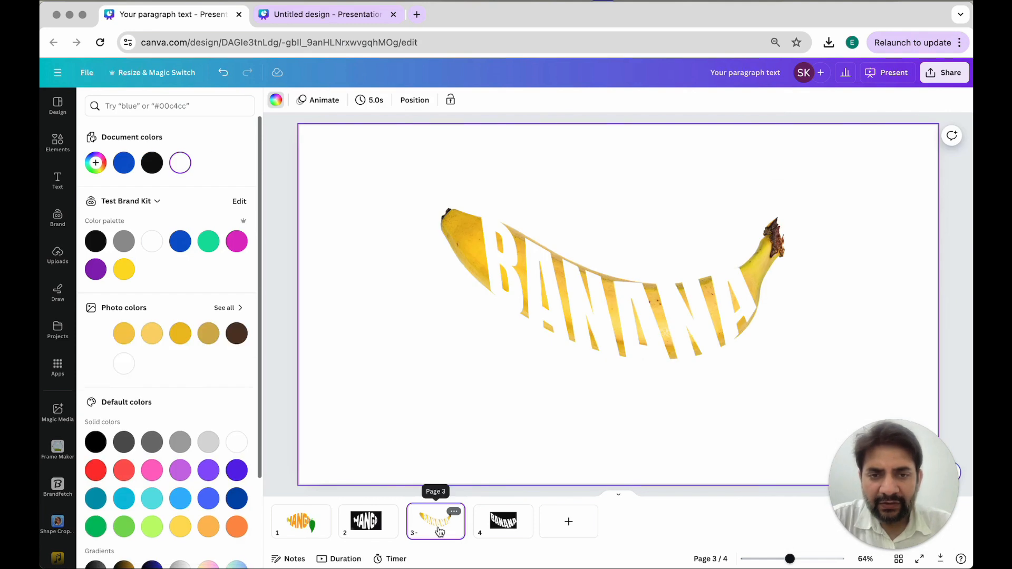
drag(763, 85, 409, 323)
click(743, 272)
key(Delete)
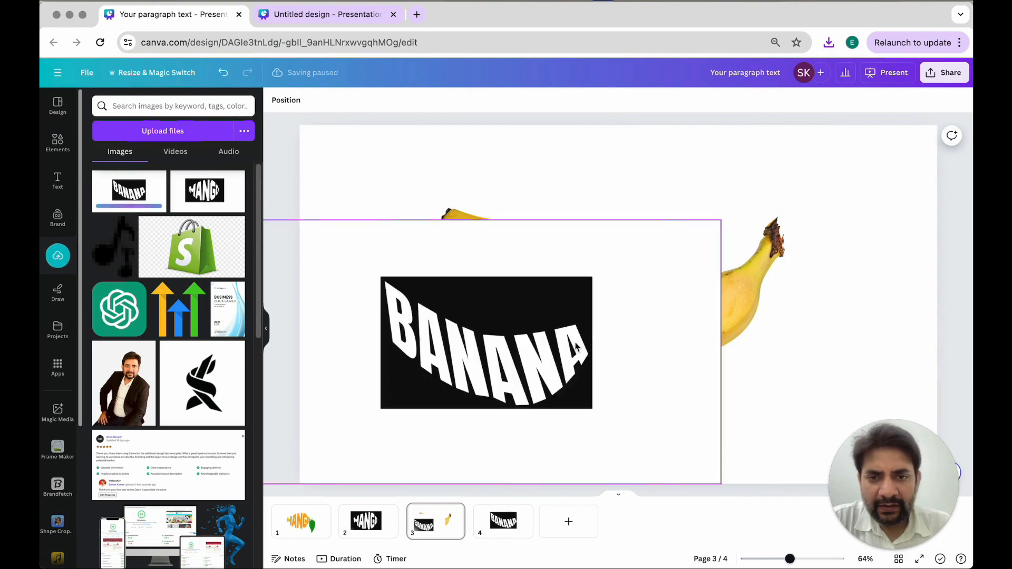
Crop the BANANA image to its black rectangle and position it over the middle of the banana, slightly enlarged.
drag(575, 347, 744, 272)
drag(420, 272, 548, 272)
drag(886, 282, 762, 284)
drag(656, 143, 657, 203)
drag(649, 408, 657, 309)
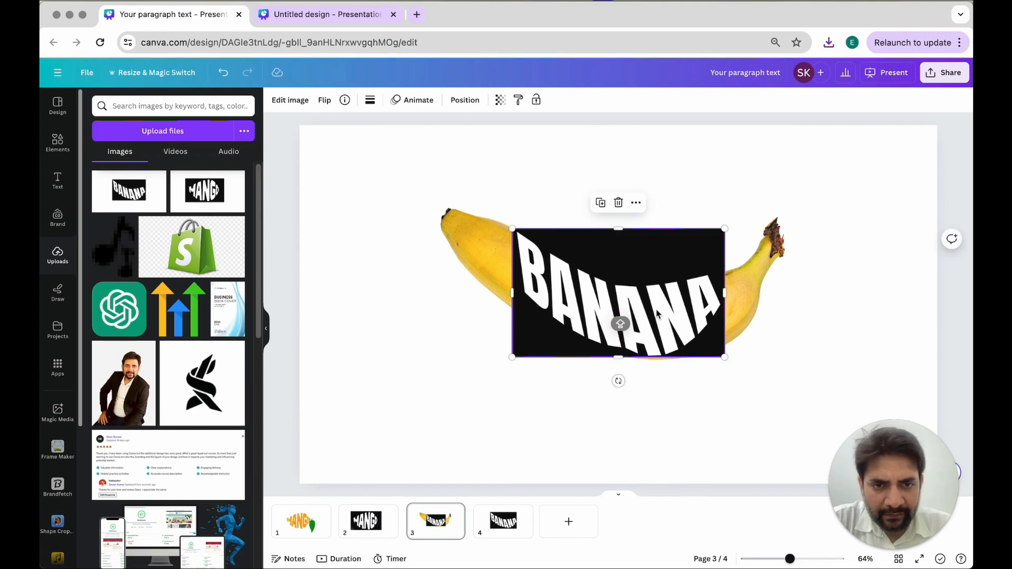
drag(723, 357, 728, 360)
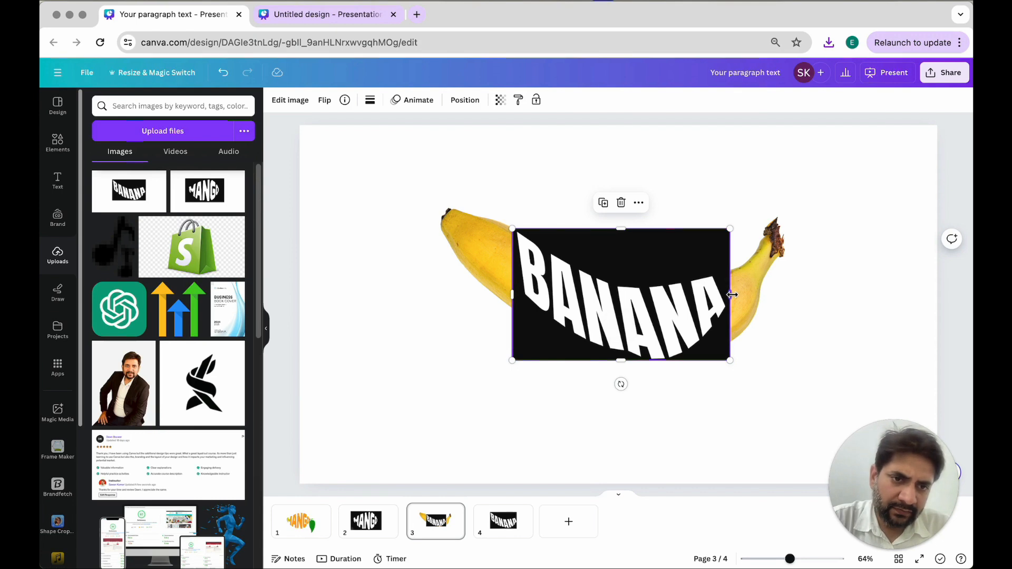
drag(731, 295, 728, 316)
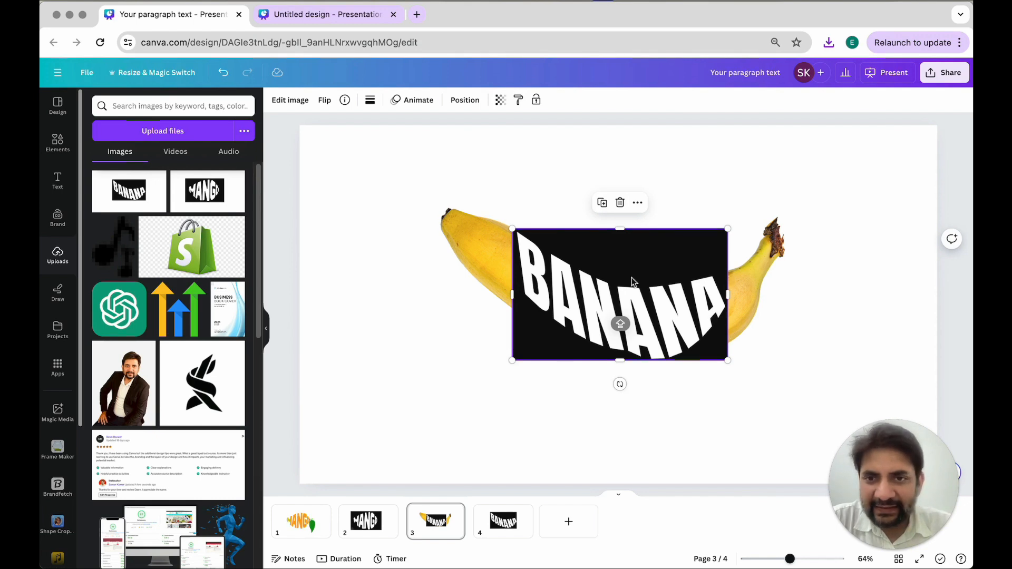
Remove the BANANA image's background and apply a Cherry duotone with its shadows and highlights changed to white.
click(288, 100)
click(116, 181)
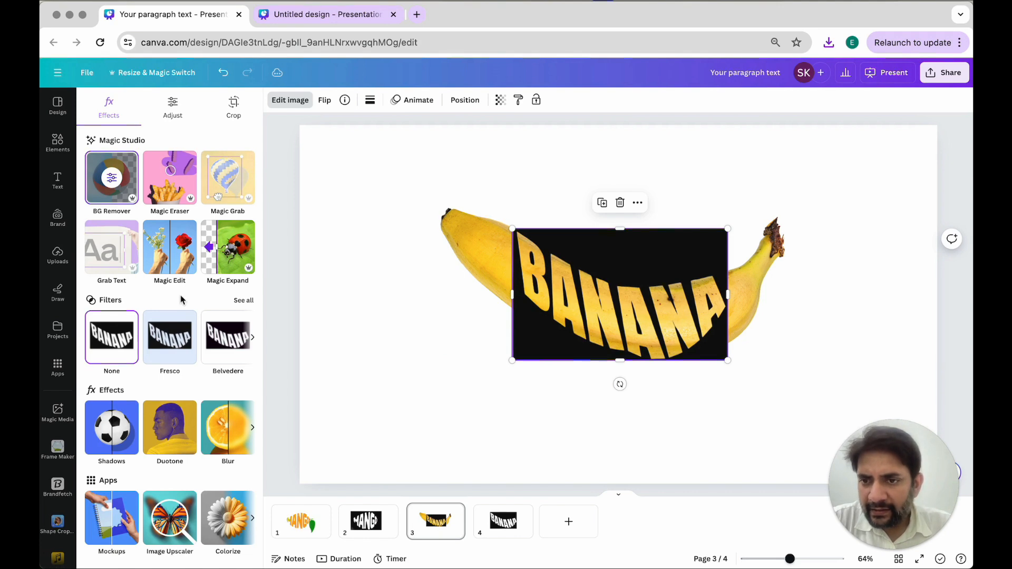
click(170, 427)
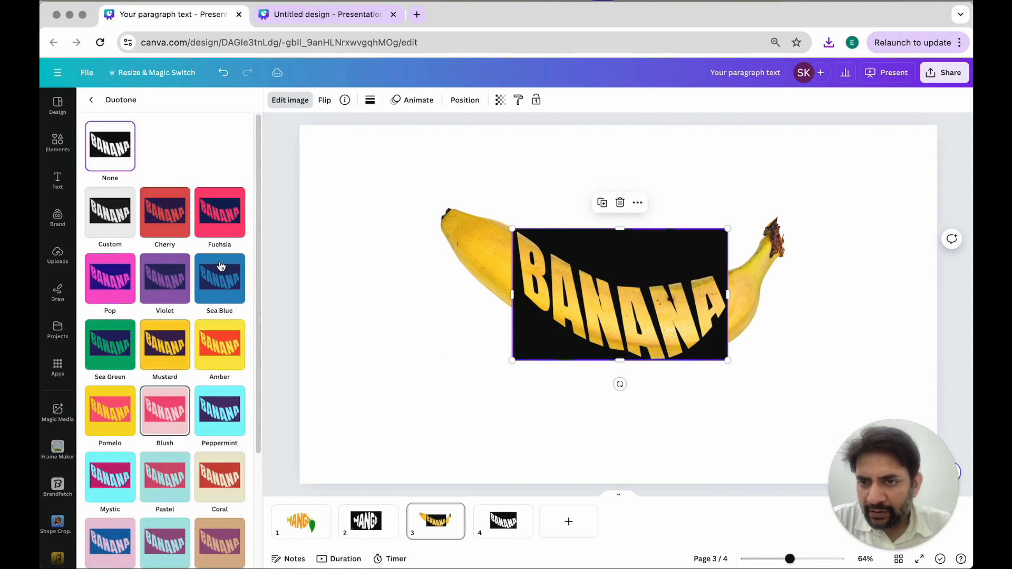
click(163, 217)
click(236, 290)
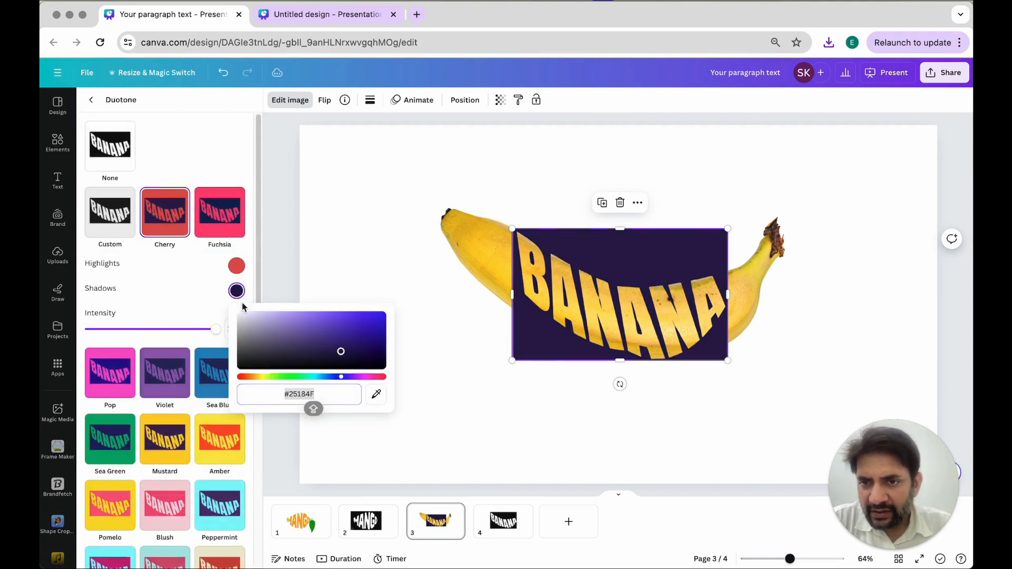
drag(337, 348, 228, 310)
click(237, 267)
drag(331, 293, 236, 288)
click(544, 392)
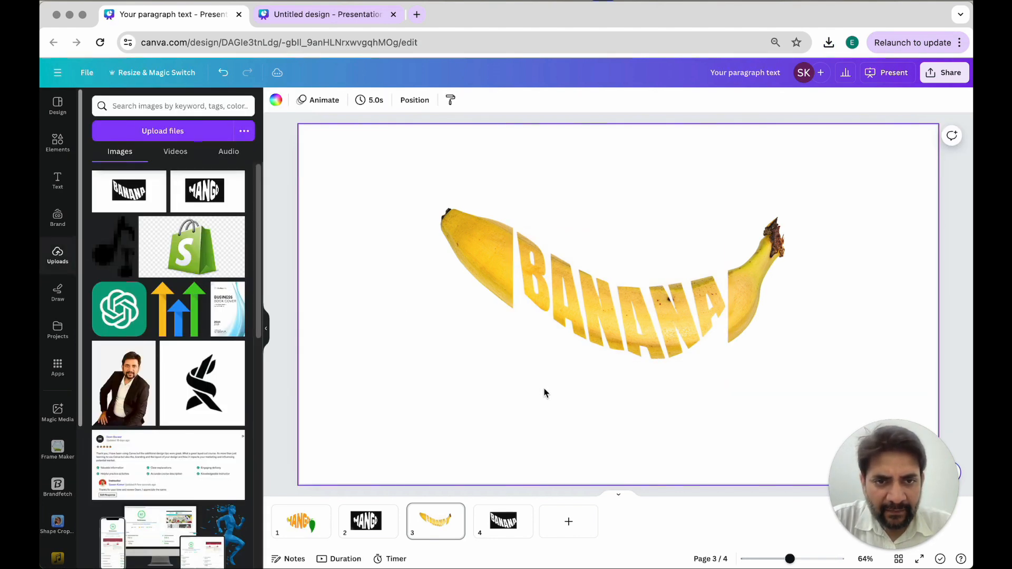
Enlarge the white cut-out over the banana and tilt it slightly clockwise.
click(625, 330)
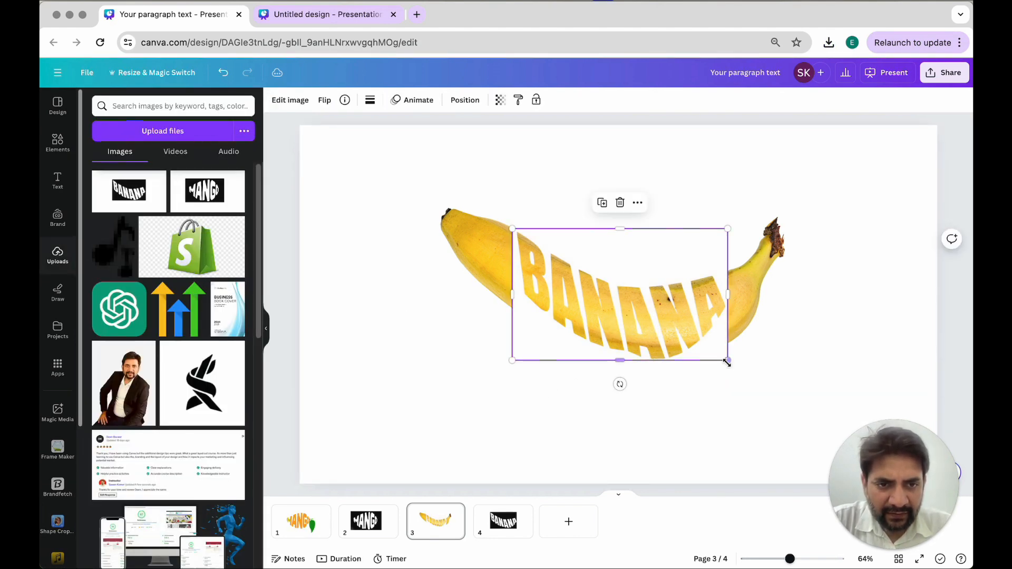
mouse_move(728, 362)
mouse_down()
mouse_move(763, 358)
mouse_move(748, 357)
mouse_up()
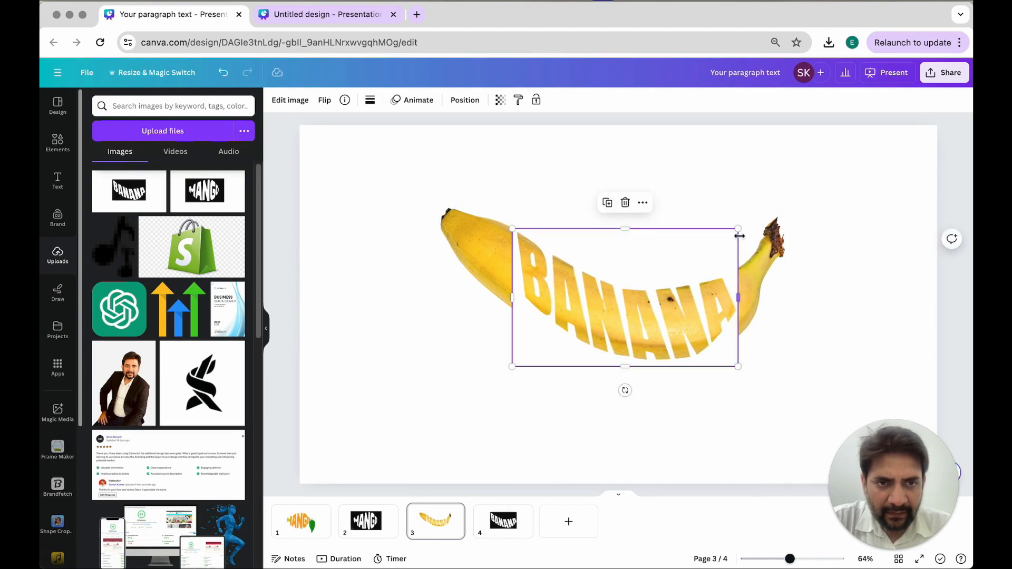
drag(737, 229, 759, 207)
mouse_move(510, 368)
mouse_down()
mouse_move(497, 375)
mouse_move(505, 368)
mouse_up()
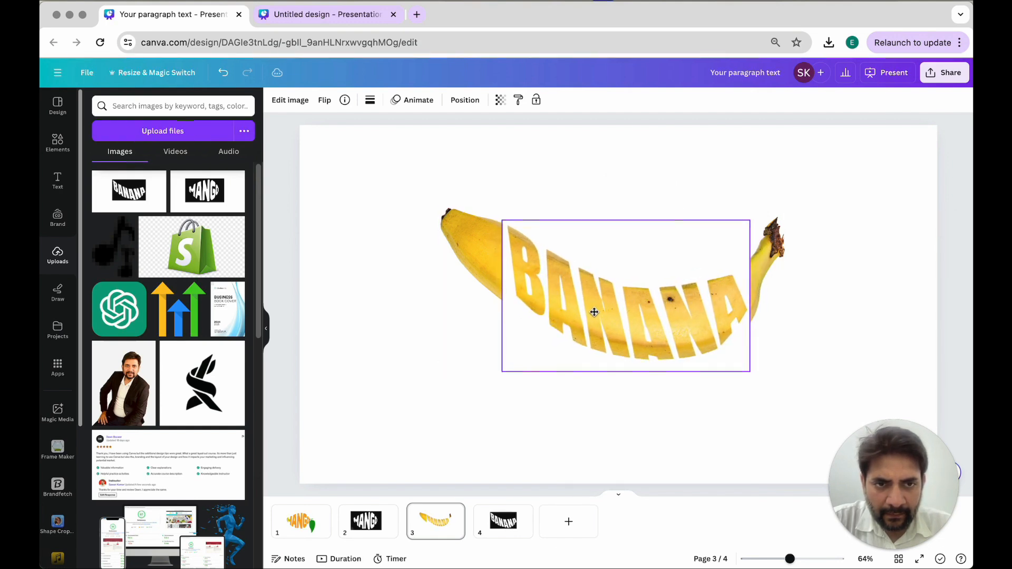
drag(503, 299, 500, 281)
mouse_move(581, 375)
mouse_down()
mouse_move(561, 377)
mouse_move(569, 377)
mouse_up()
drag(593, 313, 635, 330)
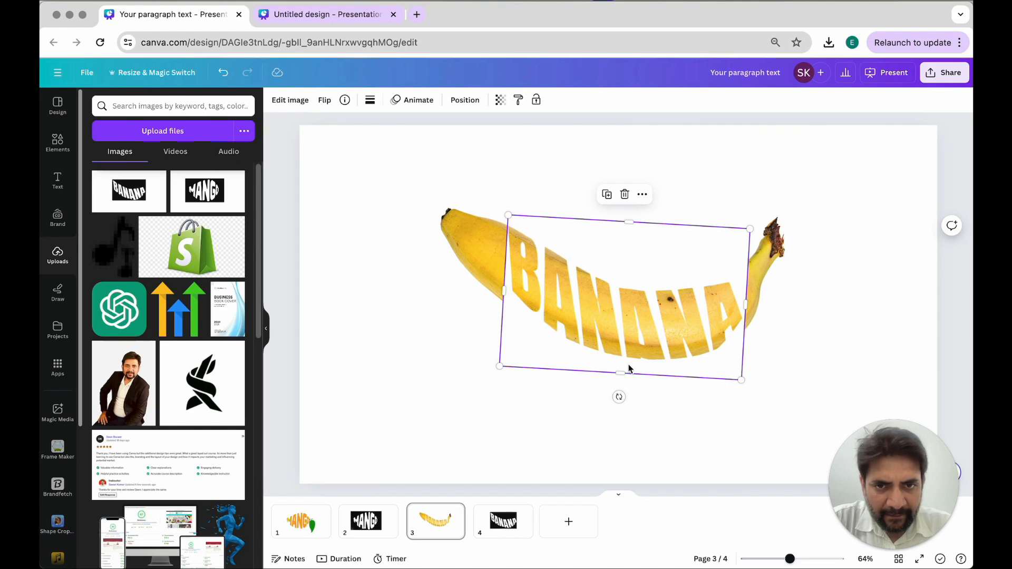
Shrink the cut-out slightly, tilt it counterclockwise and shift it to follow the banana's curve.
drag(499, 372, 516, 358)
drag(626, 388, 638, 387)
drag(607, 323, 598, 322)
click(569, 398)
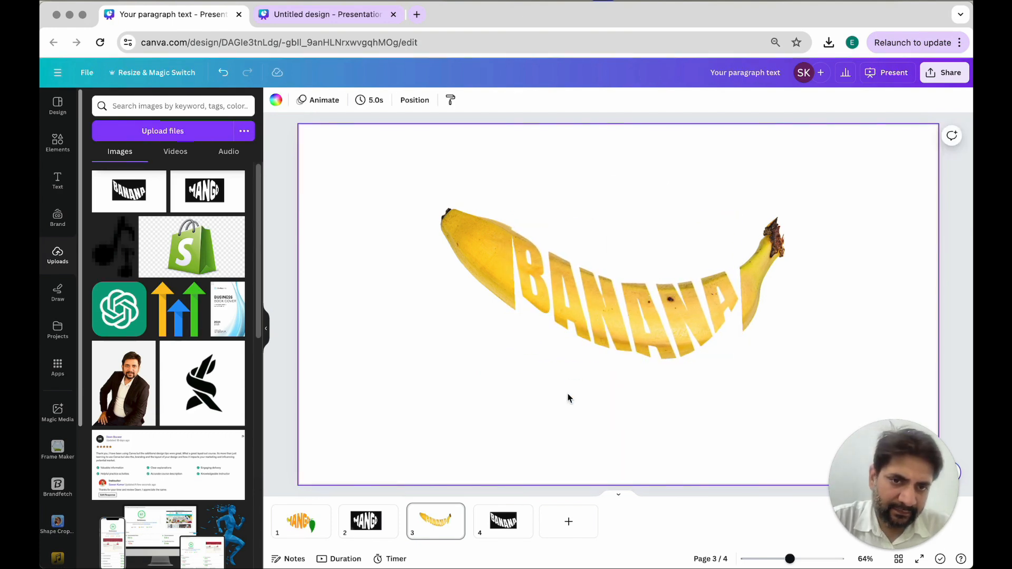
Enlarge the tilted cut-out again so the lettering reaches closer to both ends of the banana.
click(564, 317)
drag(517, 367, 509, 385)
drag(558, 323, 562, 325)
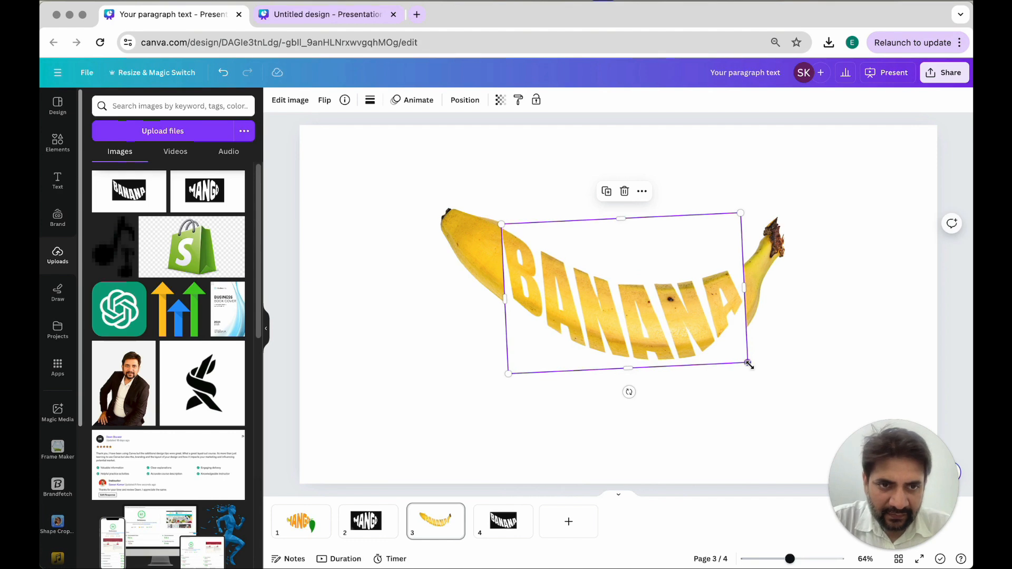
click(782, 369)
click(698, 335)
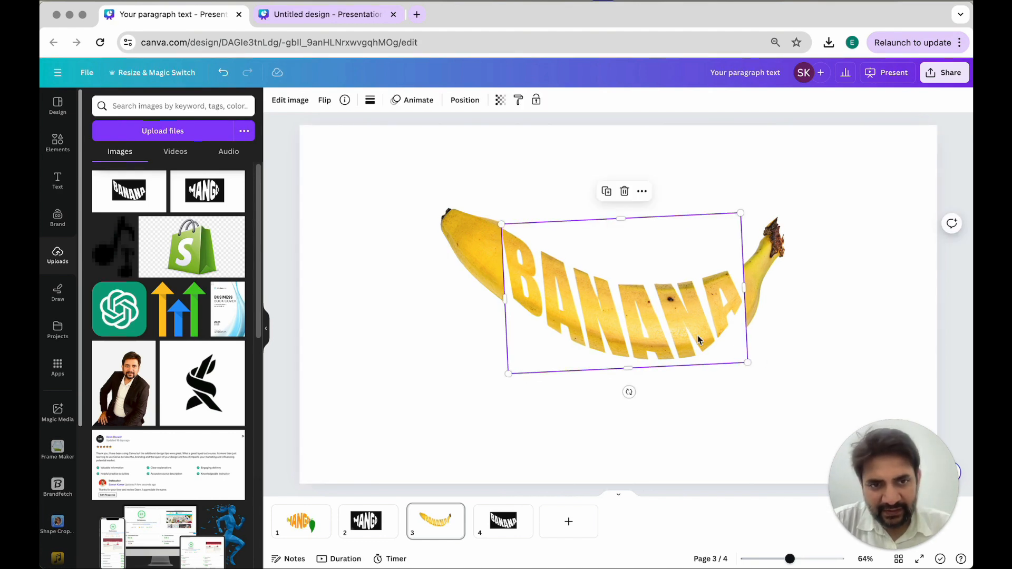
drag(751, 365, 758, 367)
click(810, 348)
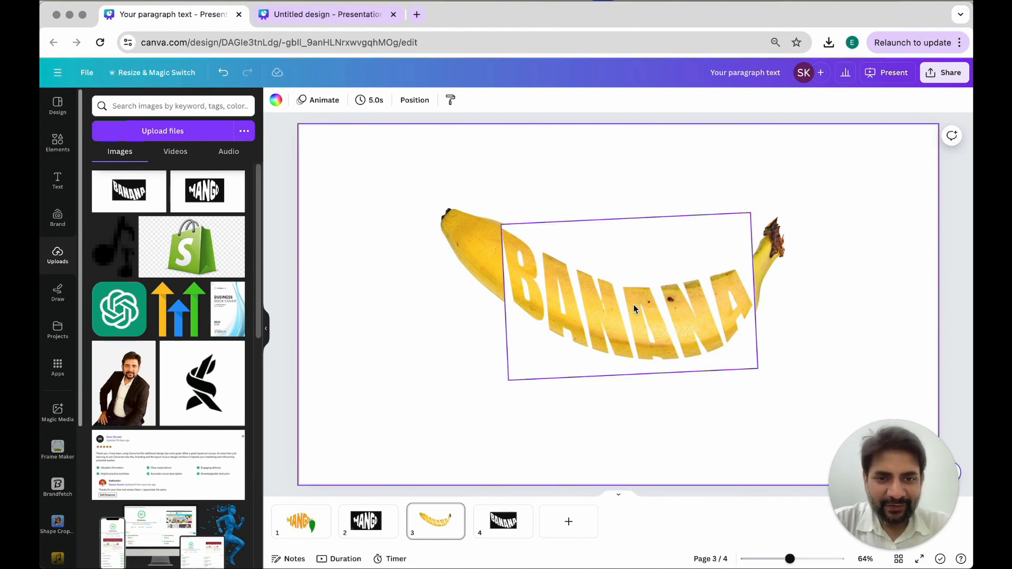
Examine the banana design up close and compare it with the mango design on page 1.
scroll(634, 309, up, 5)
scroll(634, 309, down, 3)
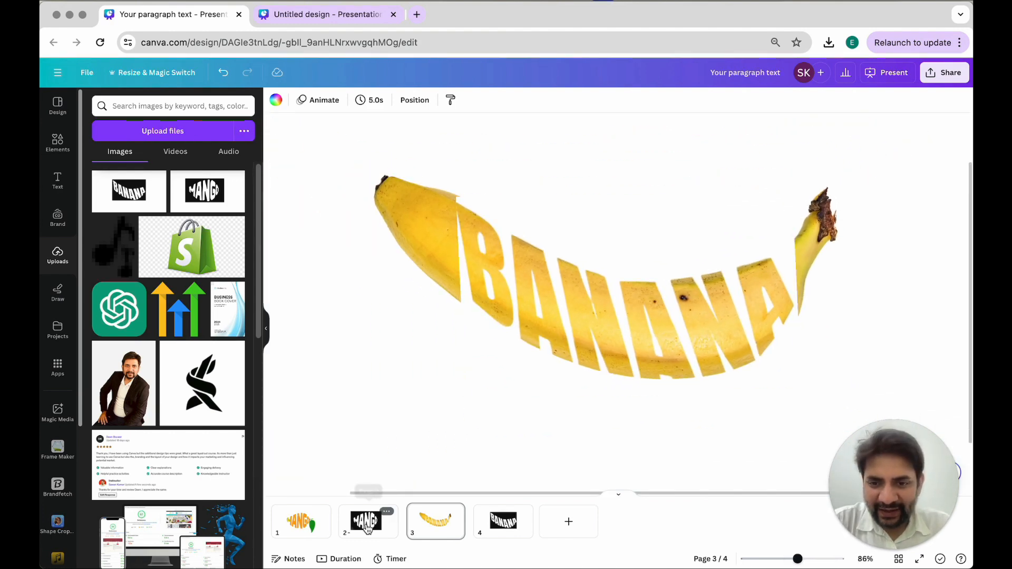
click(288, 538)
click(424, 535)
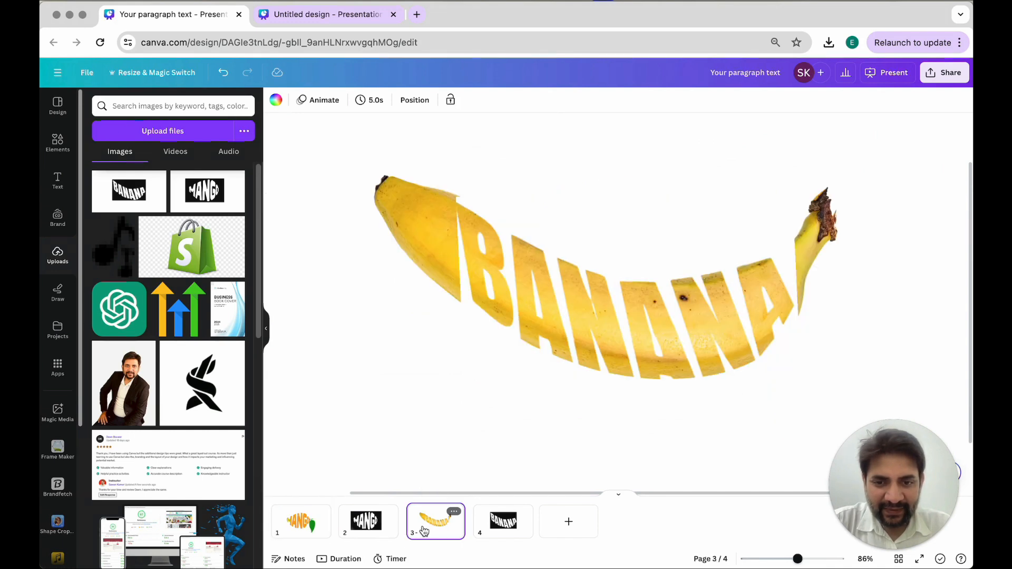
click(371, 533)
click(327, 533)
click(425, 529)
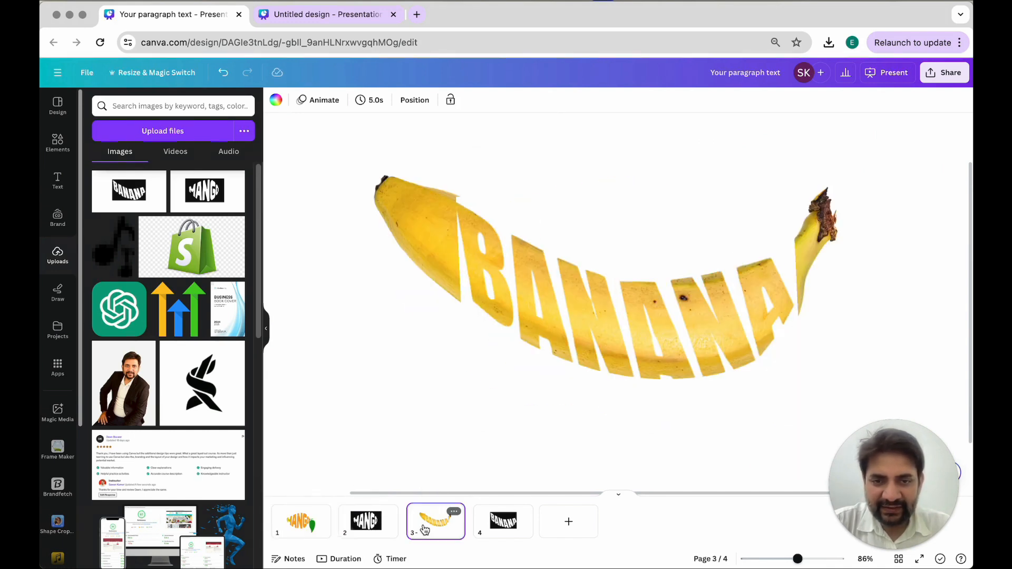
Straighten the BANANA cut-out to a rotation of 0°.
click(592, 244)
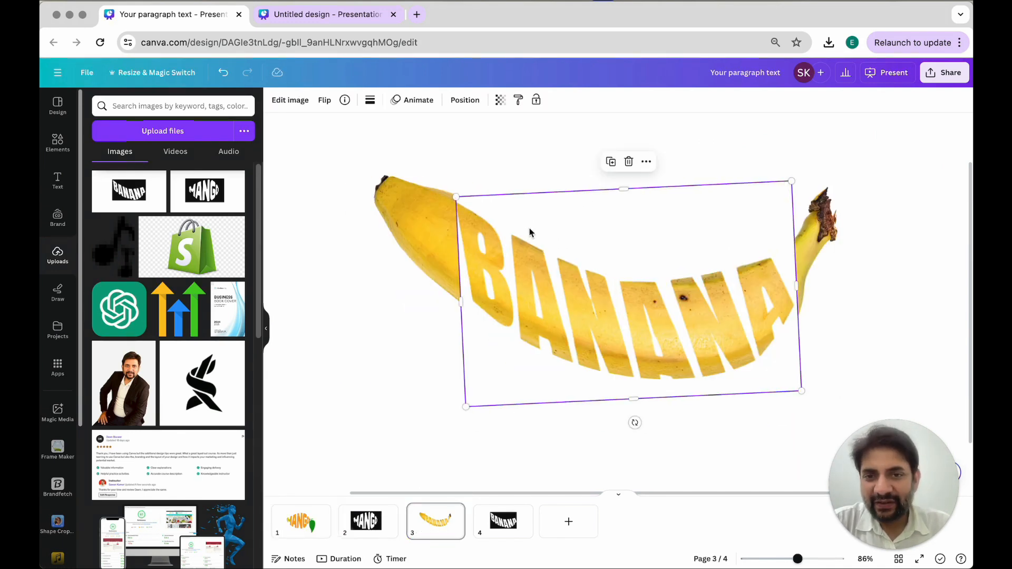
drag(633, 422, 627, 426)
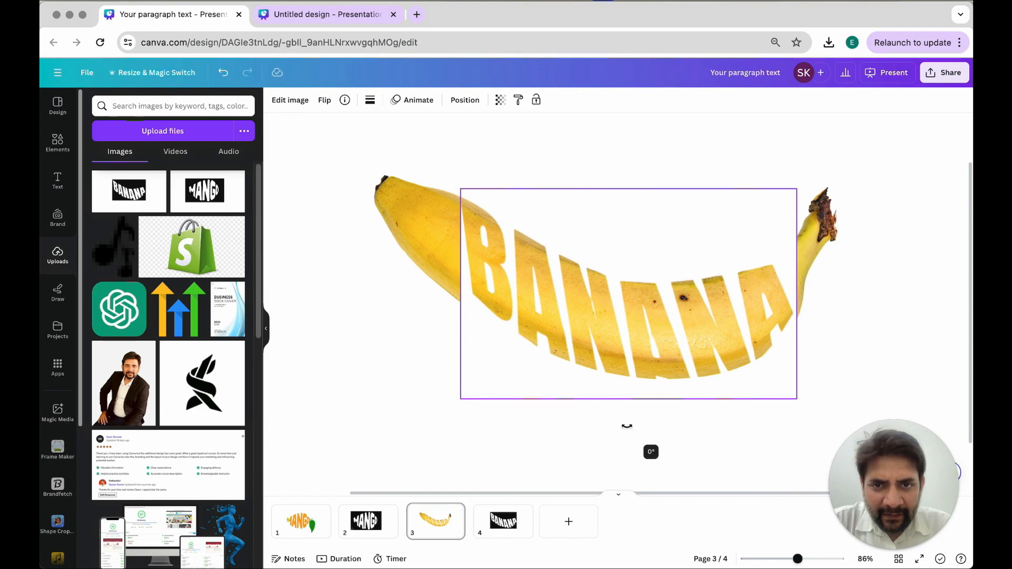
click(593, 444)
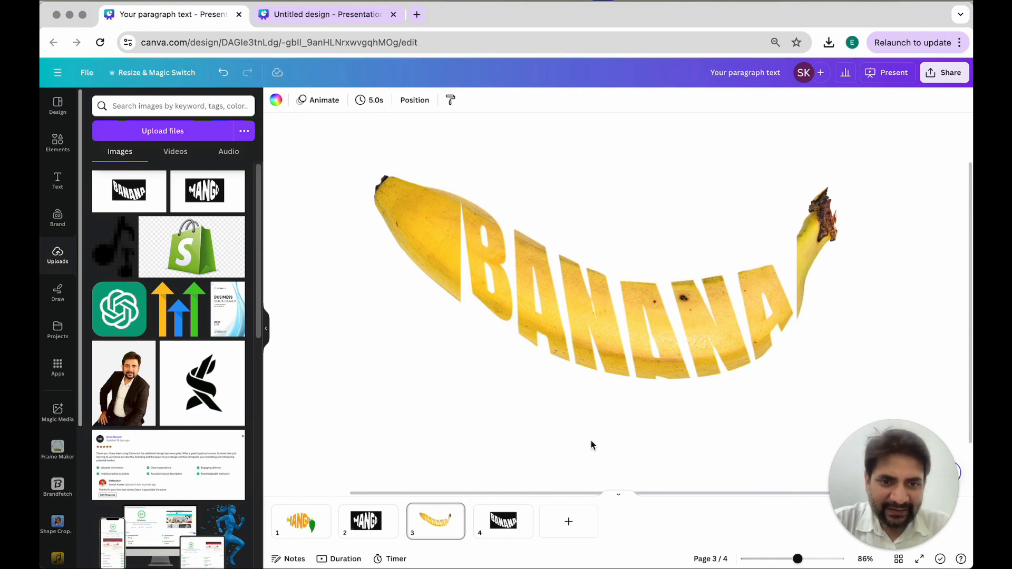
Shrink the BANANA cut-out slightly and crop its upper edge closer to the lettering.
click(770, 394)
drag(796, 400, 785, 397)
click(822, 358)
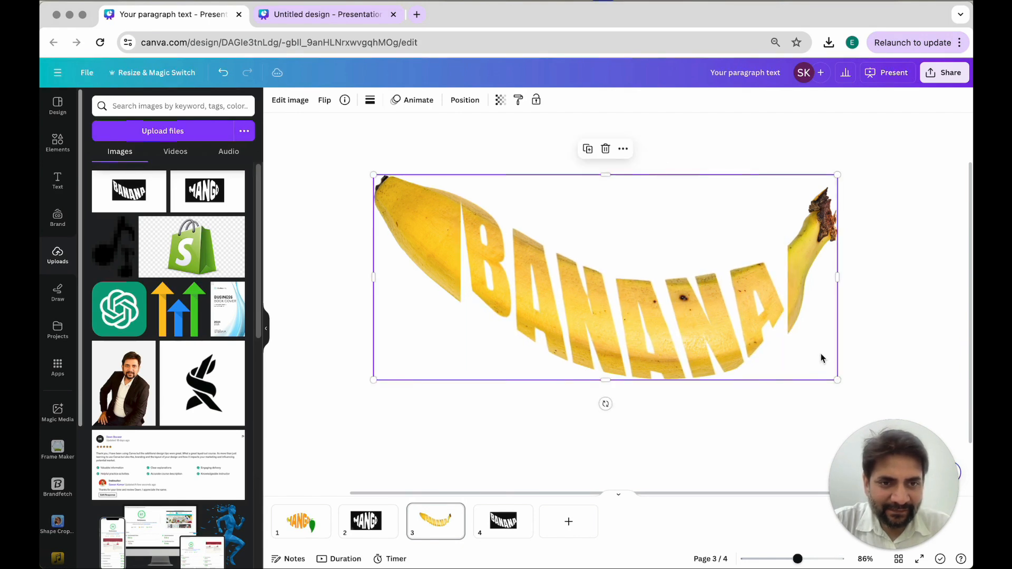
click(748, 303)
drag(624, 191, 624, 199)
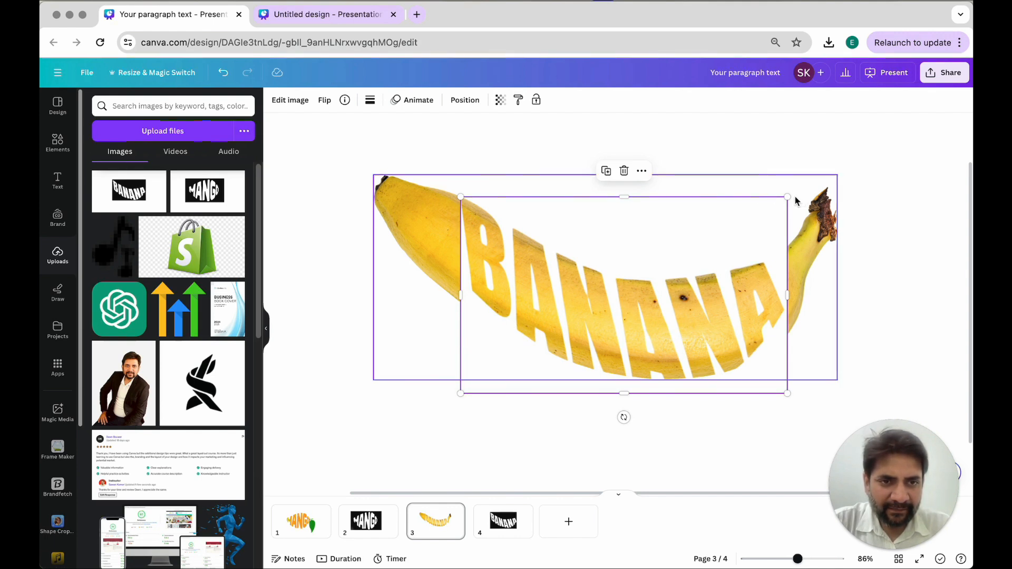
click(706, 429)
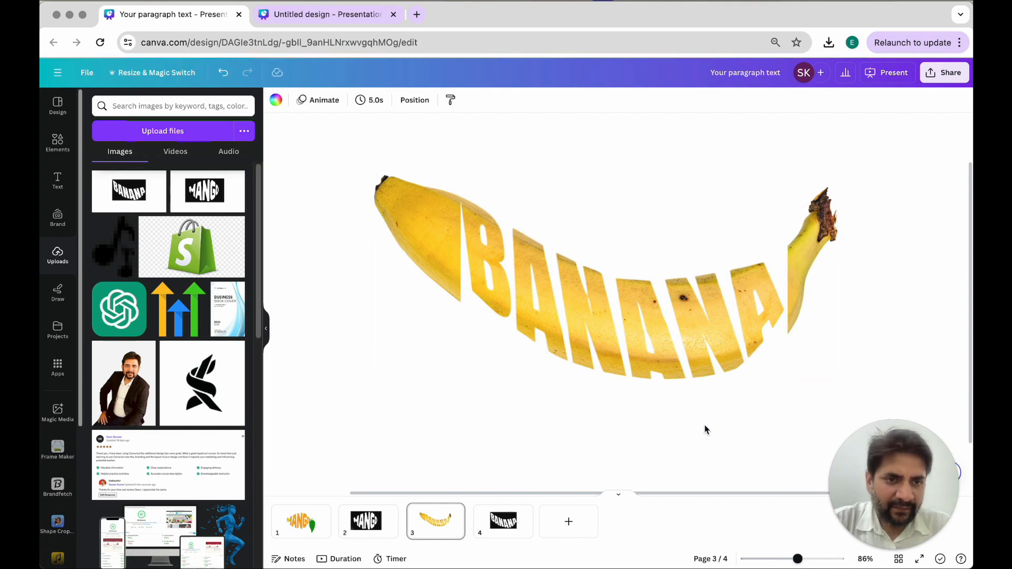
Erase the white area around the last A of the cut-out using Magic Eraser with brush size 20.
click(717, 337)
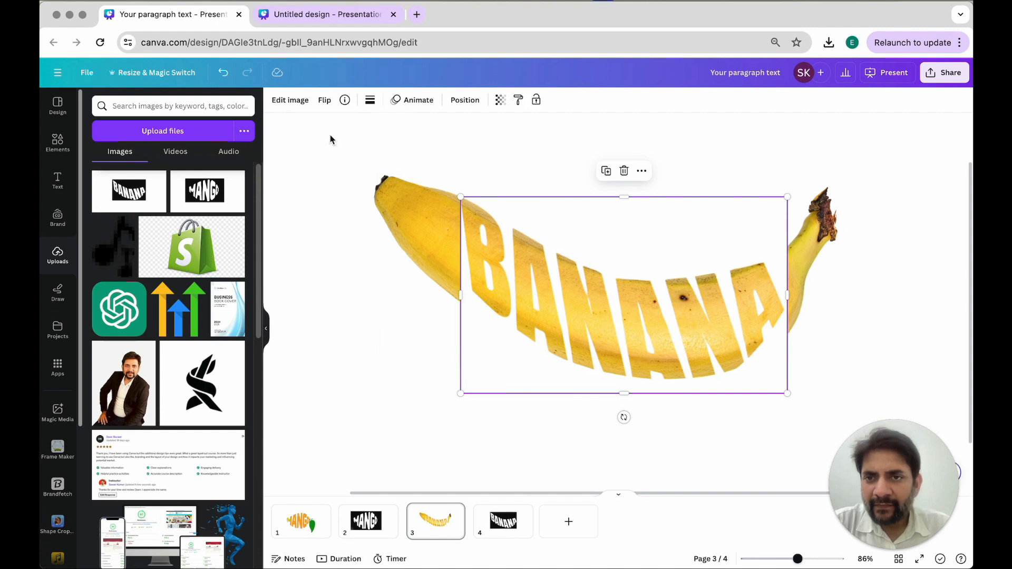
click(289, 100)
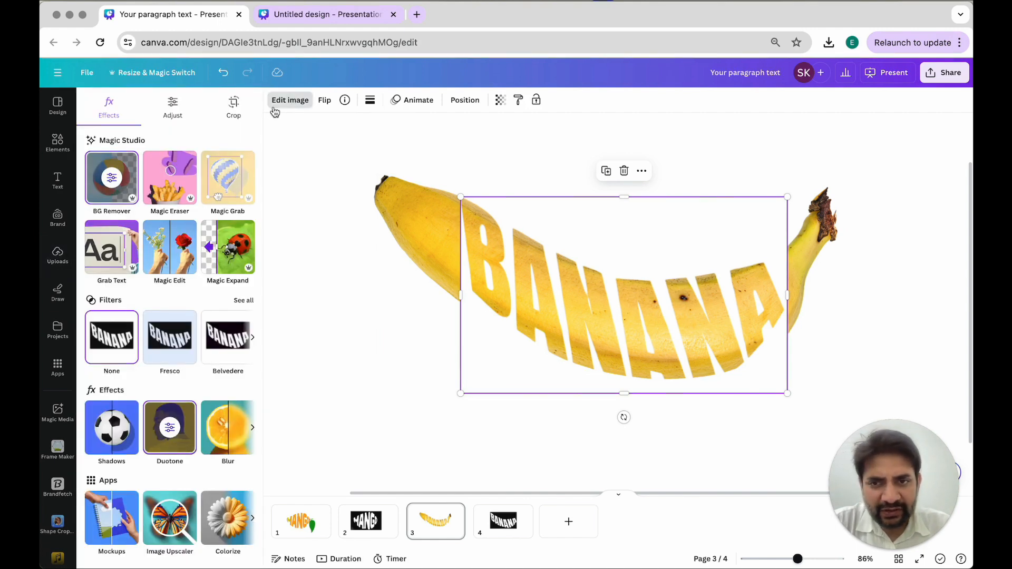
click(170, 178)
mouse_move(753, 260)
mouse_down()
mouse_move(766, 290)
mouse_move(762, 207)
mouse_move(746, 253)
mouse_move(731, 256)
mouse_move(745, 208)
mouse_move(717, 245)
mouse_move(719, 257)
mouse_move(751, 254)
mouse_move(767, 285)
mouse_move(770, 312)
mouse_move(726, 376)
mouse_move(775, 340)
mouse_move(748, 387)
mouse_move(768, 372)
mouse_up()
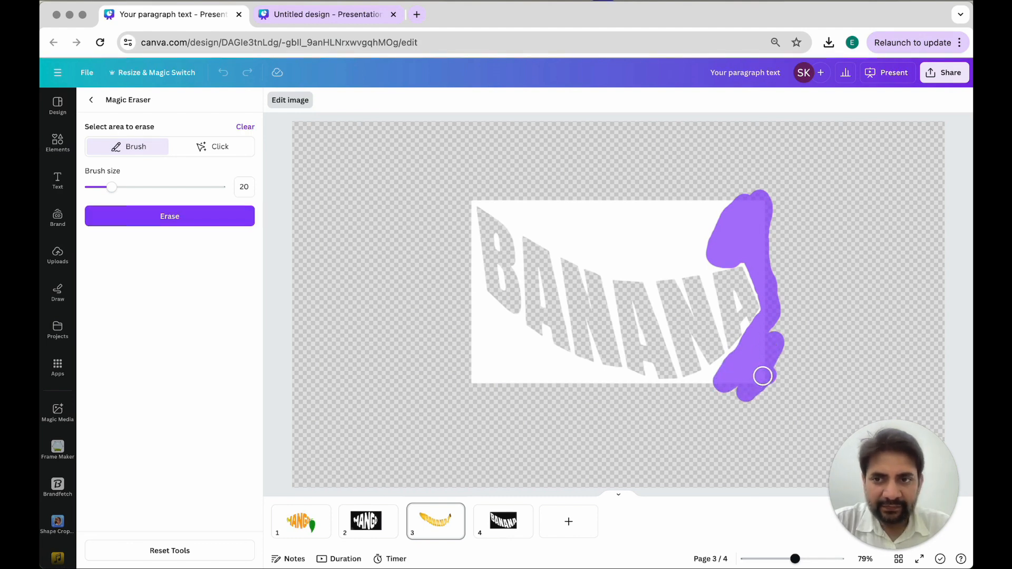
click(232, 216)
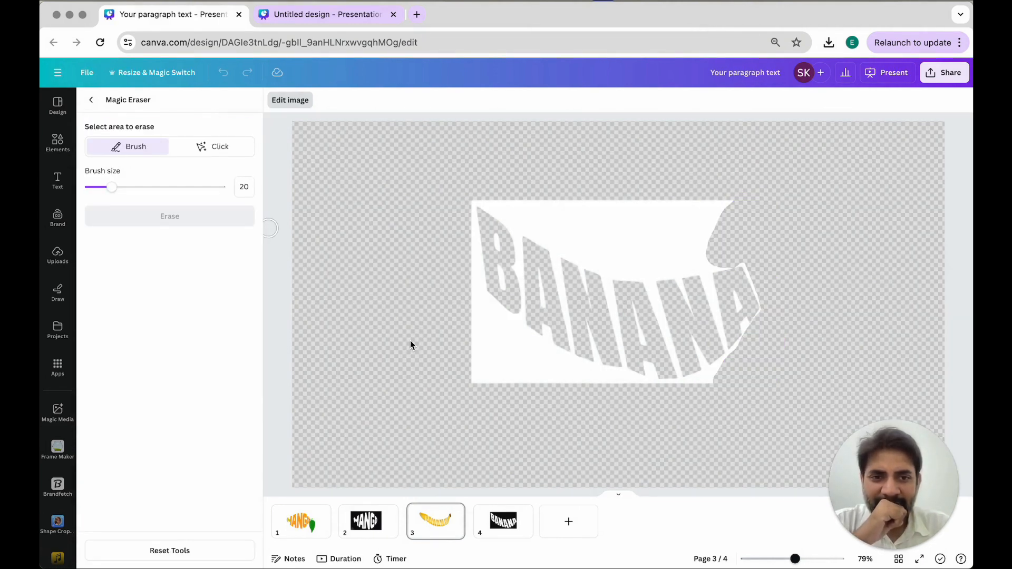
Try to erase the remaining white area of the BANANA cut-out using Magic Eraser's Click selection.
click(91, 99)
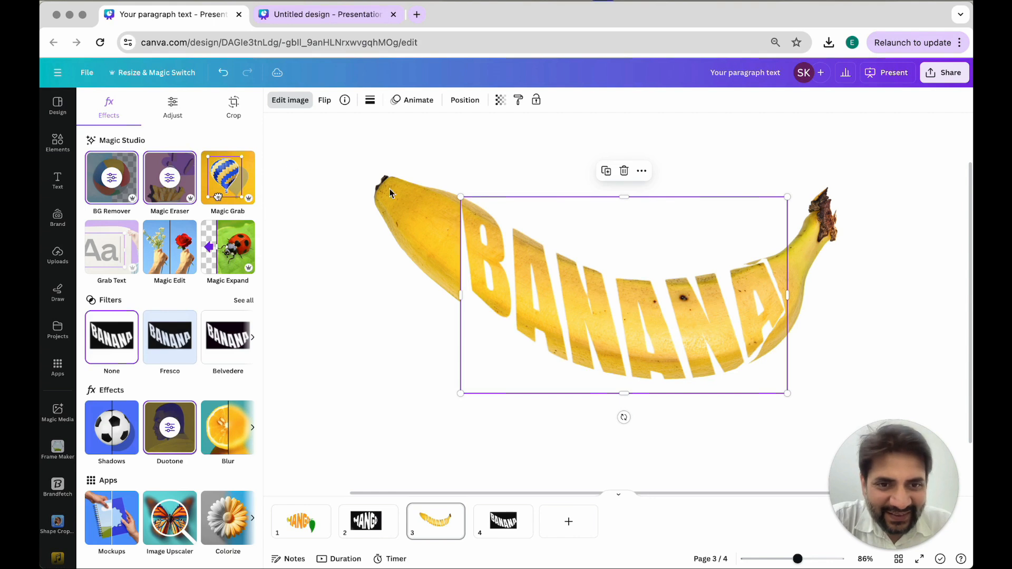
click(296, 104)
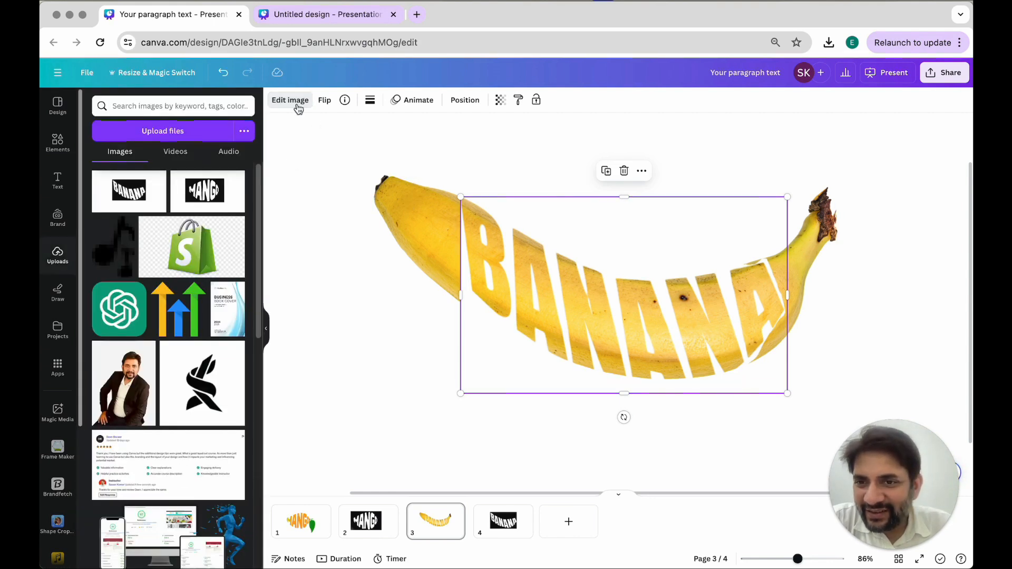
click(292, 105)
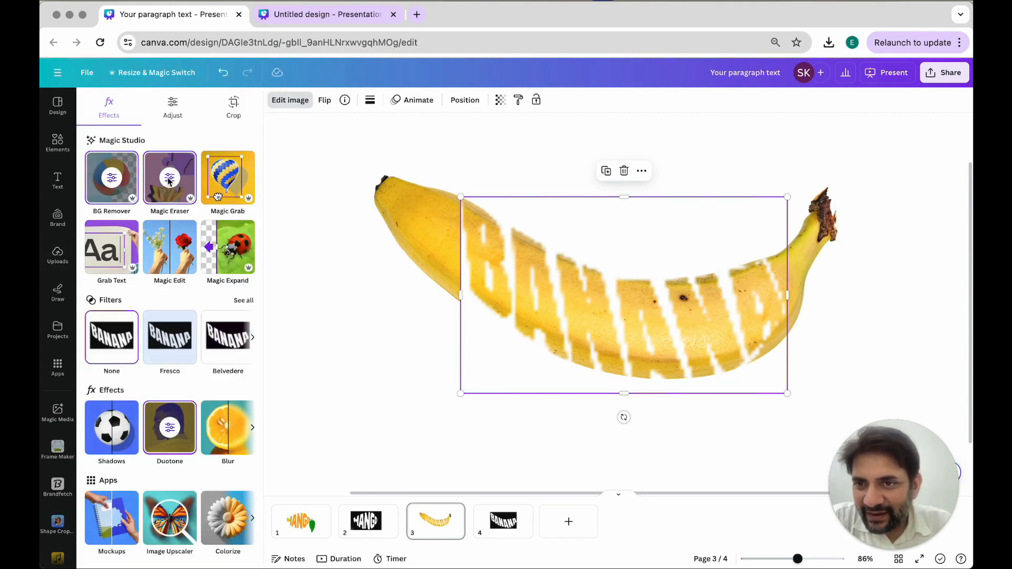
click(169, 181)
click(203, 148)
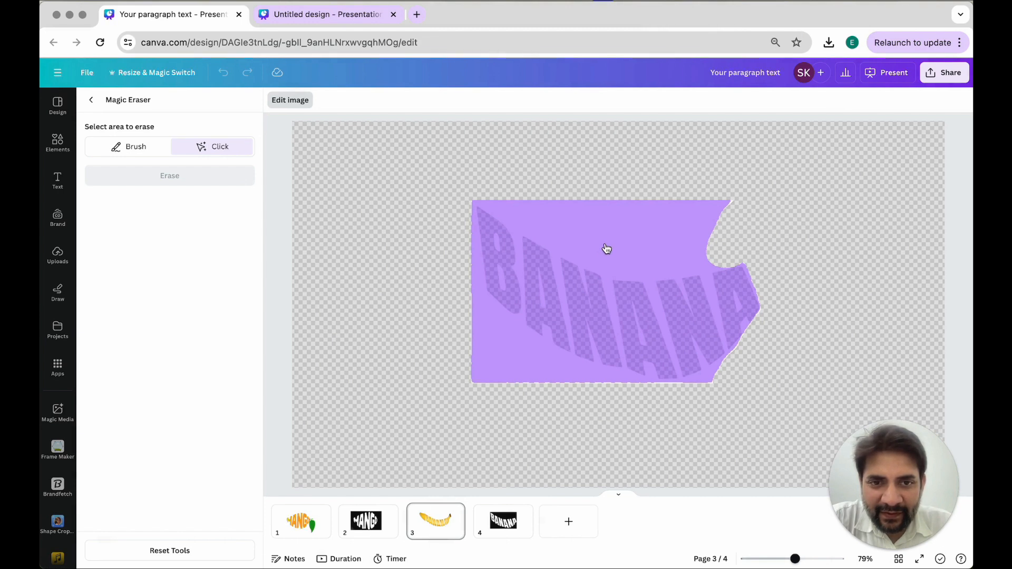
click(606, 249)
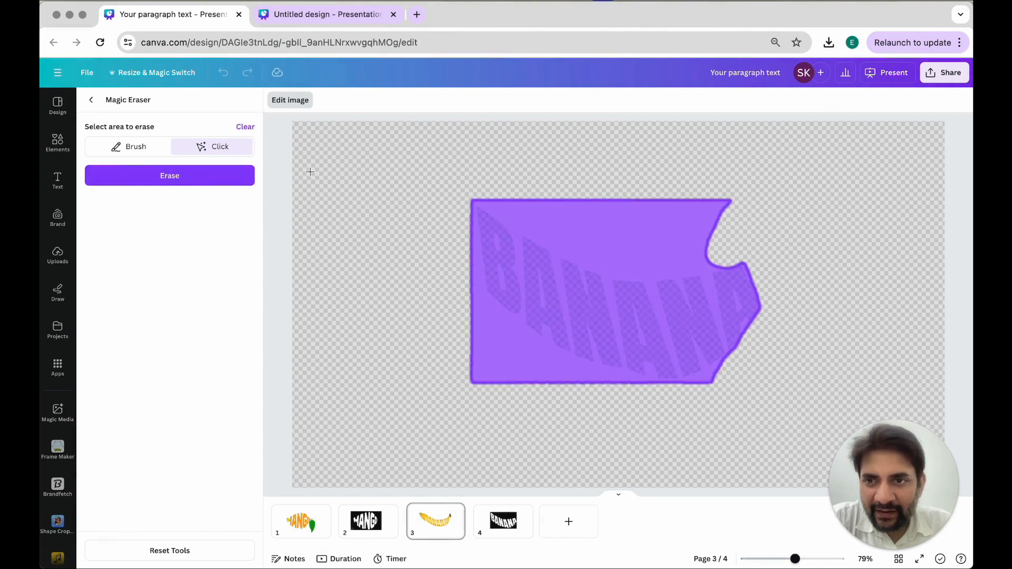
click(167, 178)
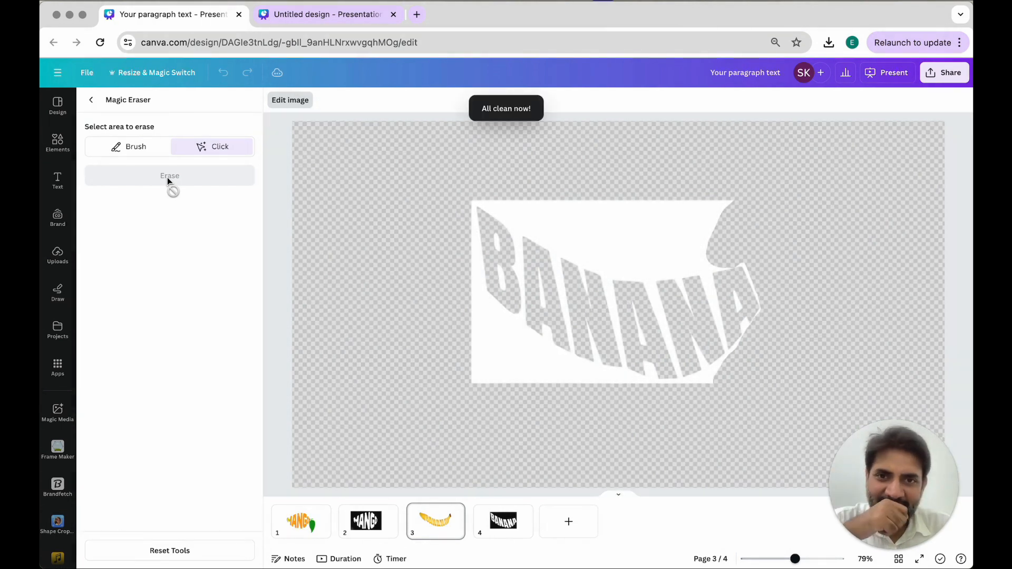
click(91, 99)
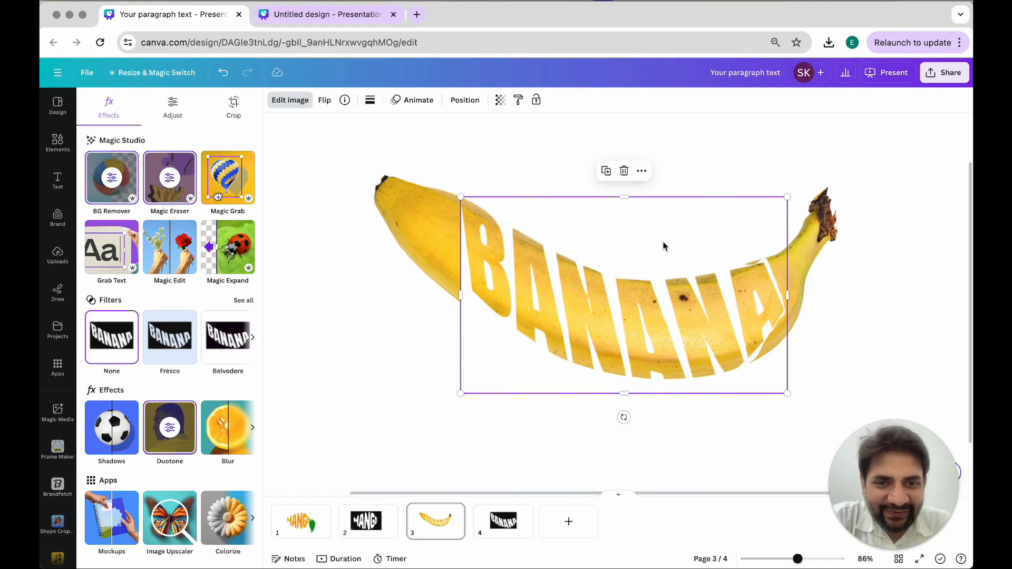
Return to the mango design on page 1.
click(297, 527)
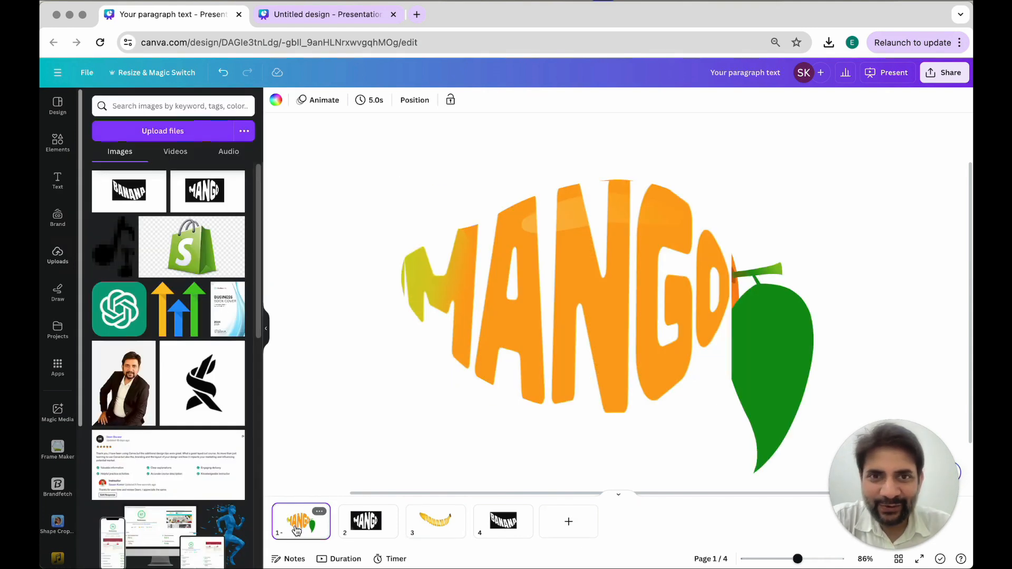